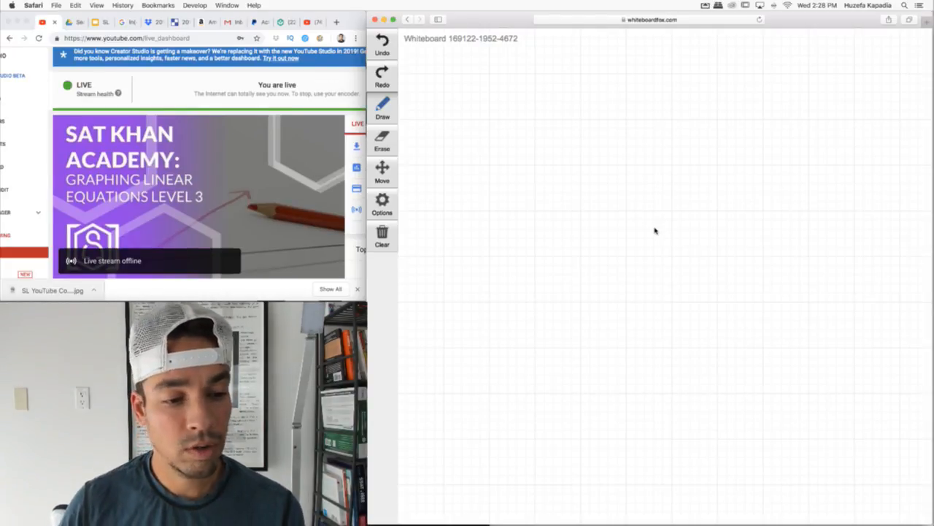
# Step: Bring the browser forward and switch to the Khan Academy practice page
pyautogui.click(84, 272)
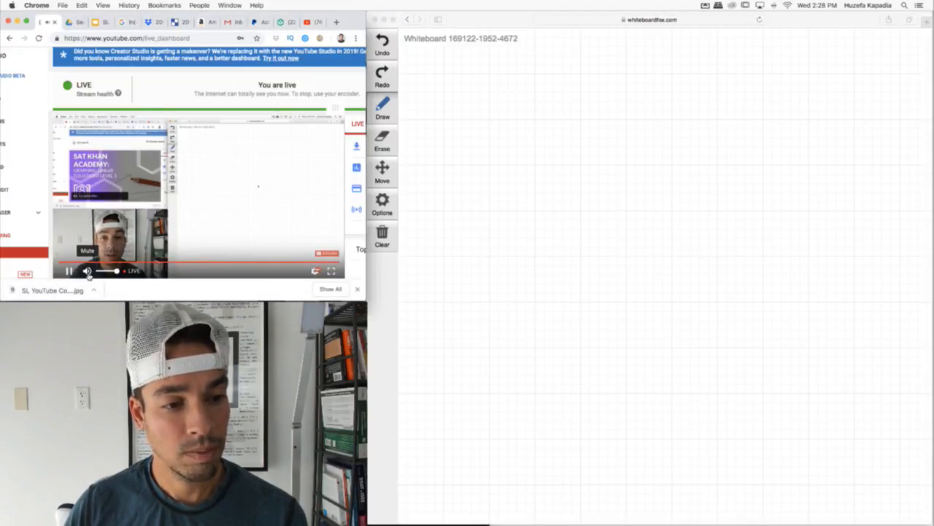
pyautogui.click(280, 22)
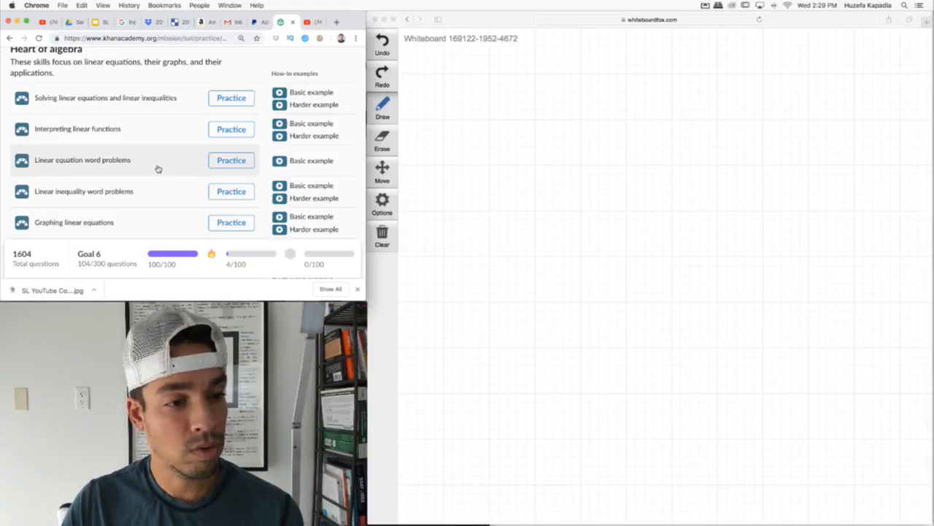
pyautogui.scroll(-2, 160, 174)
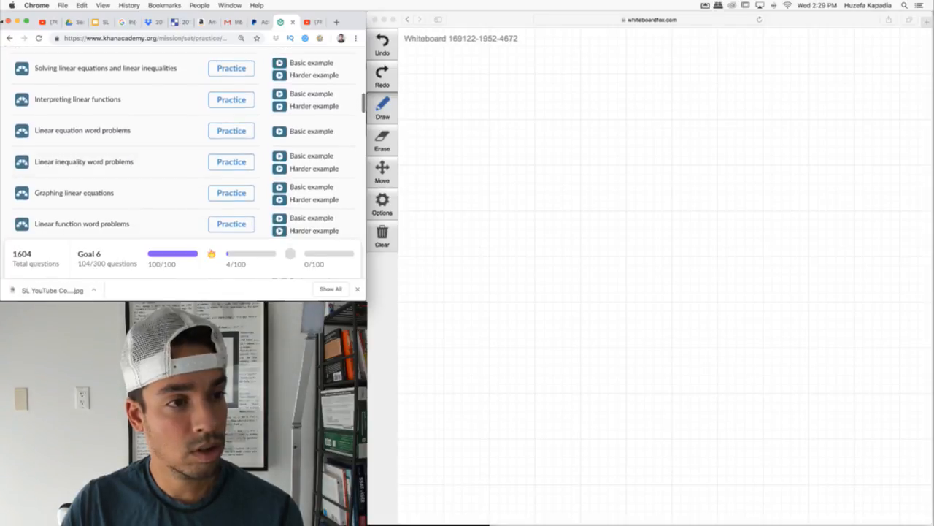
# Step: After checking the stream dashboard, start the Graphing linear equations practice and dismiss the notification
pyautogui.click(46, 21)
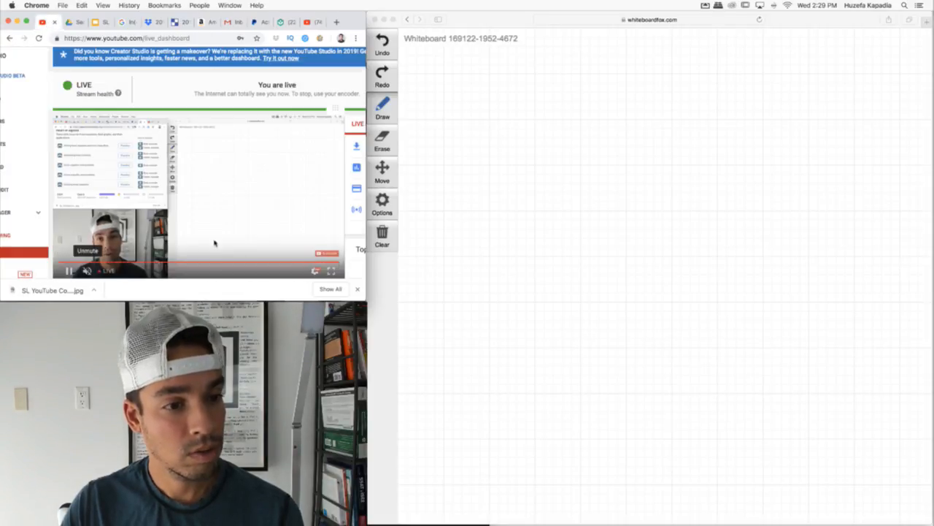
pyautogui.scroll(-1, 199, 206)
pyautogui.scroll(4, 204, 211)
pyautogui.click(285, 22)
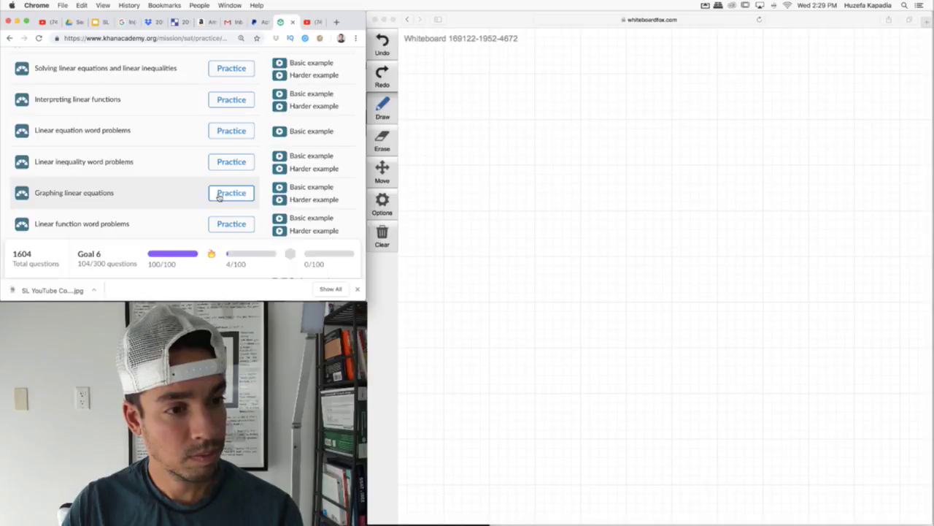
pyautogui.click(219, 196)
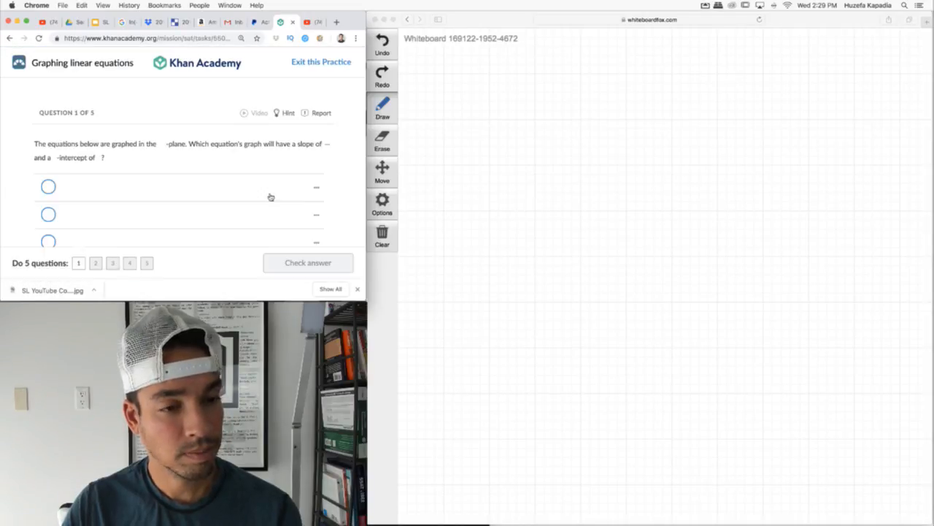
pyautogui.scroll(-2, 191, 197)
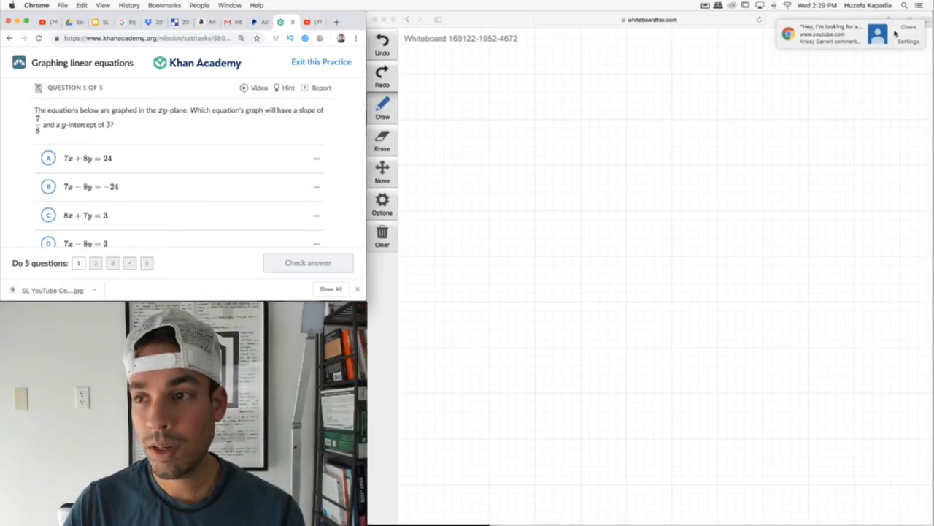
pyautogui.click(909, 27)
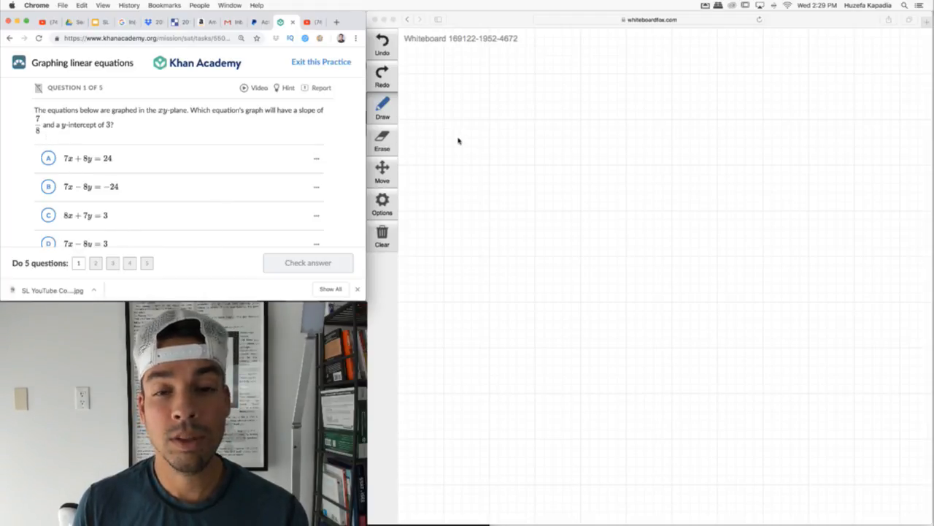
# Step: Handwrite the slope-intercept formula y = mx + b with an arrow pointing up at it
pyautogui.click(458, 109)
pyautogui.moveTo(461, 107)
pyautogui.mouseDown()
pyautogui.moveTo(478, 138)
pyautogui.moveTo(523, 113)
pyautogui.mouseUp()
pyautogui.moveTo(500, 126); pyautogui.dragTo(568, 128)
pyautogui.moveTo(590, 111)
pyautogui.mouseDown()
pyautogui.moveTo(597, 128)
pyautogui.moveTo(631, 134)
pyautogui.mouseUp()
pyautogui.moveTo(620, 118)
pyautogui.mouseDown()
pyautogui.moveTo(649, 119)
pyautogui.moveTo(666, 133)
pyautogui.mouseUp()
pyautogui.moveTo(555, 197); pyautogui.dragTo(555, 219)
pyautogui.moveTo(555, 157); pyautogui.dragTo(565, 162)
# Step: Write the given line y = 7/8x + 3 below the arrow
pyautogui.moveTo(499, 250)
pyautogui.mouseDown()
pyautogui.moveTo(497, 276)
pyautogui.moveTo(539, 251)
pyautogui.moveTo(562, 261)
pyautogui.mouseUp()
pyautogui.moveTo(549, 261)
pyautogui.mouseDown()
pyautogui.moveTo(576, 268)
pyautogui.moveTo(567, 281)
pyautogui.mouseUp()
pyautogui.moveTo(590, 249); pyautogui.dragTo(602, 270)
pyautogui.moveTo(602, 250)
pyautogui.mouseDown()
pyautogui.moveTo(590, 270)
pyautogui.moveTo(647, 263)
pyautogui.mouseUp()
pyautogui.moveTo(670, 244)
pyautogui.mouseDown()
pyautogui.moveTo(686, 251)
pyautogui.moveTo(668, 270)
pyautogui.mouseUp()
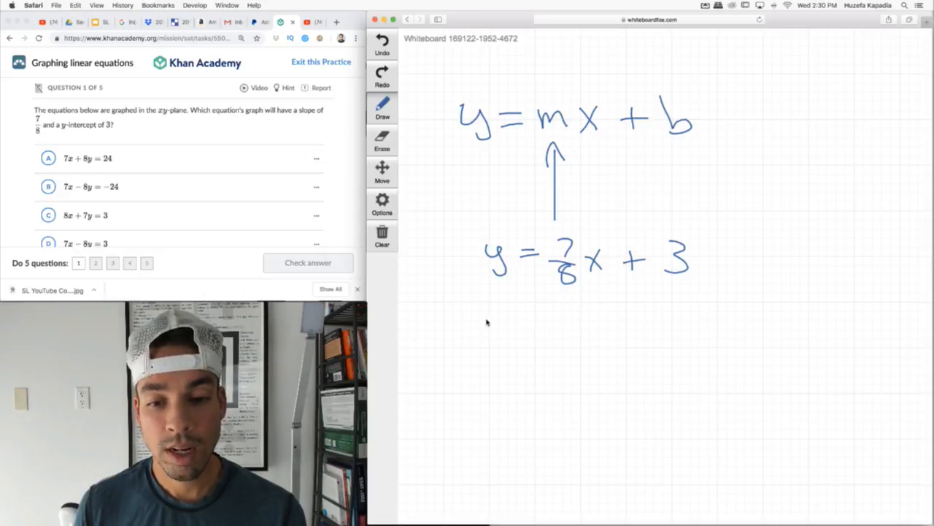
# Step: Rearrange to −7/8x + y = 3 and multiply the bracketed equation through by −8
pyautogui.moveTo(491, 324)
pyautogui.mouseDown()
pyautogui.moveTo(486, 349)
pyautogui.moveTo(469, 338)
pyautogui.moveTo(498, 346)
pyautogui.moveTo(487, 363)
pyautogui.moveTo(522, 355)
pyautogui.mouseUp()
pyautogui.moveTo(522, 339)
pyautogui.mouseDown()
pyautogui.moveTo(505, 356)
pyautogui.moveTo(548, 347)
pyautogui.mouseUp()
pyautogui.moveTo(538, 338)
pyautogui.mouseDown()
pyautogui.moveTo(538, 357)
pyautogui.moveTo(558, 357)
pyautogui.mouseUp()
pyautogui.moveTo(568, 341); pyautogui.dragTo(558, 372)
pyautogui.moveTo(611, 335); pyautogui.dragTo(608, 360)
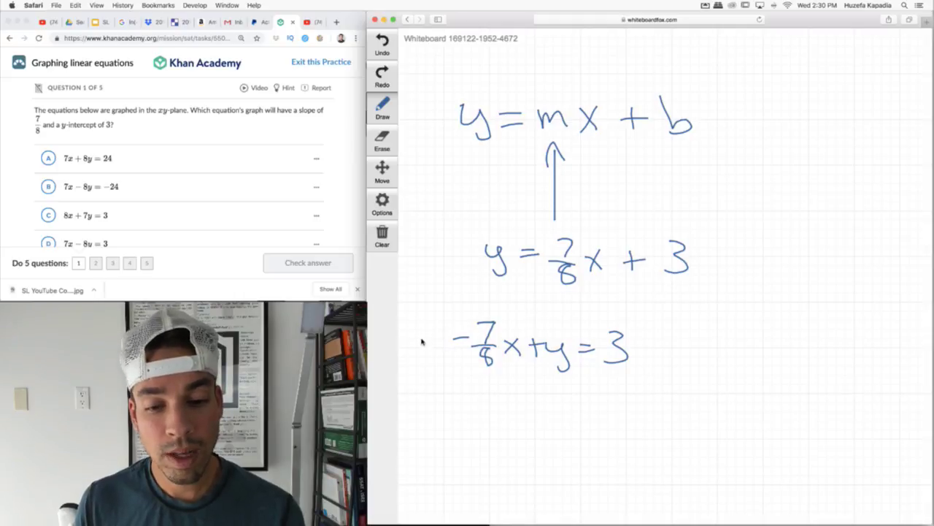
pyautogui.moveTo(464, 307); pyautogui.dragTo(461, 379)
pyautogui.moveTo(635, 308); pyautogui.dragTo(642, 379)
pyautogui.moveTo(424, 312)
pyautogui.mouseDown()
pyautogui.moveTo(424, 302)
pyautogui.moveTo(493, 321)
pyautogui.mouseUp()
pyautogui.moveTo(435, 288)
pyautogui.mouseDown()
pyautogui.moveTo(549, 328)
pyautogui.moveTo(610, 320)
pyautogui.mouseUp()
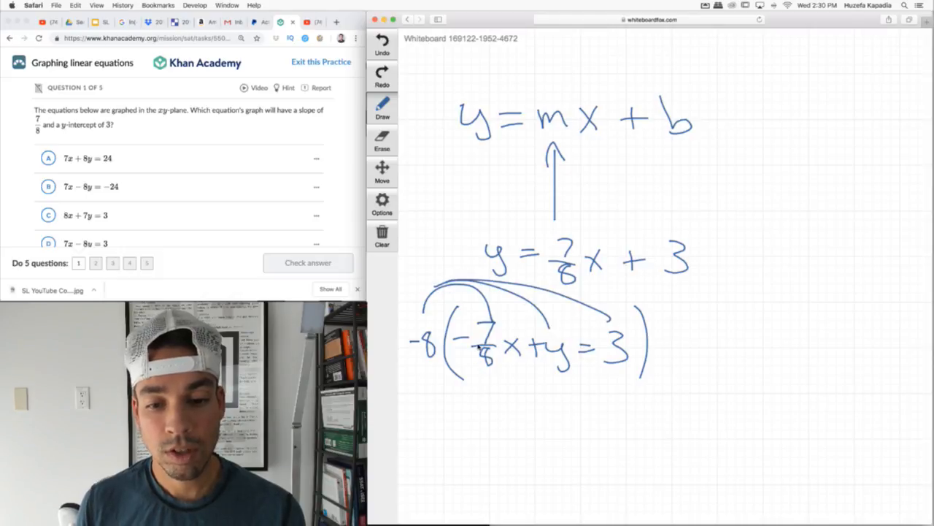
# Step: Write the result 7x − 8y = −24 and circle it
pyautogui.moveTo(480, 400)
pyautogui.mouseDown()
pyautogui.moveTo(486, 427)
pyautogui.moveTo(500, 428)
pyautogui.mouseUp()
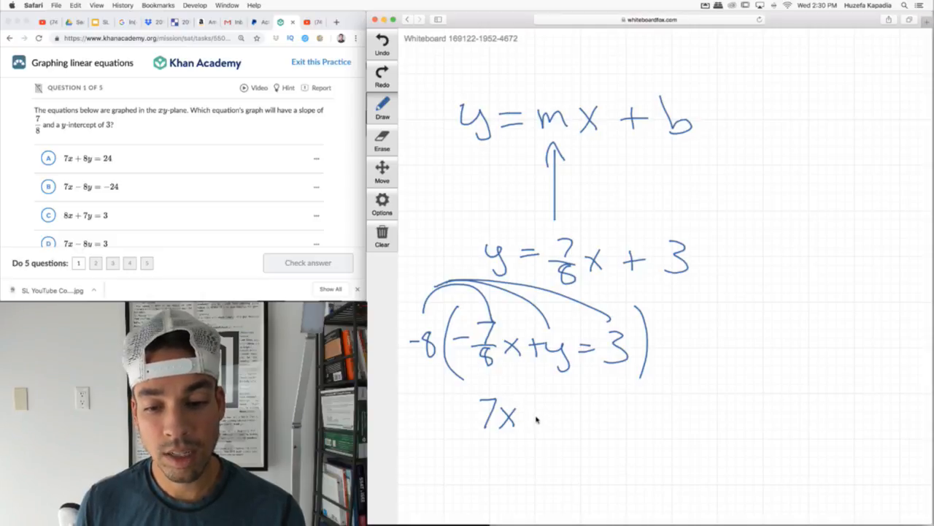
pyautogui.moveTo(534, 418)
pyautogui.mouseDown()
pyautogui.moveTo(559, 408)
pyautogui.moveTo(578, 426)
pyautogui.mouseUp()
pyautogui.moveTo(588, 412)
pyautogui.mouseDown()
pyautogui.moveTo(576, 441)
pyautogui.moveTo(634, 413)
pyautogui.mouseUp()
pyautogui.moveTo(638, 406)
pyautogui.mouseDown()
pyautogui.moveTo(642, 427)
pyautogui.moveTo(676, 412)
pyautogui.moveTo(670, 427)
pyautogui.mouseUp()
pyautogui.moveTo(654, 384)
pyautogui.mouseDown()
pyautogui.moveTo(560, 379)
pyautogui.moveTo(645, 448)
pyautogui.moveTo(646, 379)
pyautogui.mouseUp()
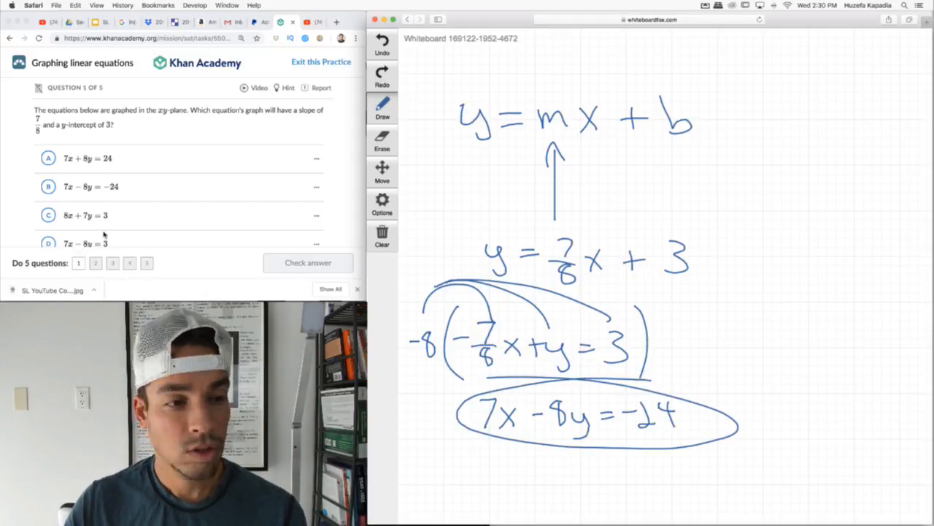
# Step: Answer question 1 with choice B, 7x − 8y = −24, check it, and advance to question 2
pyautogui.click(124, 192)
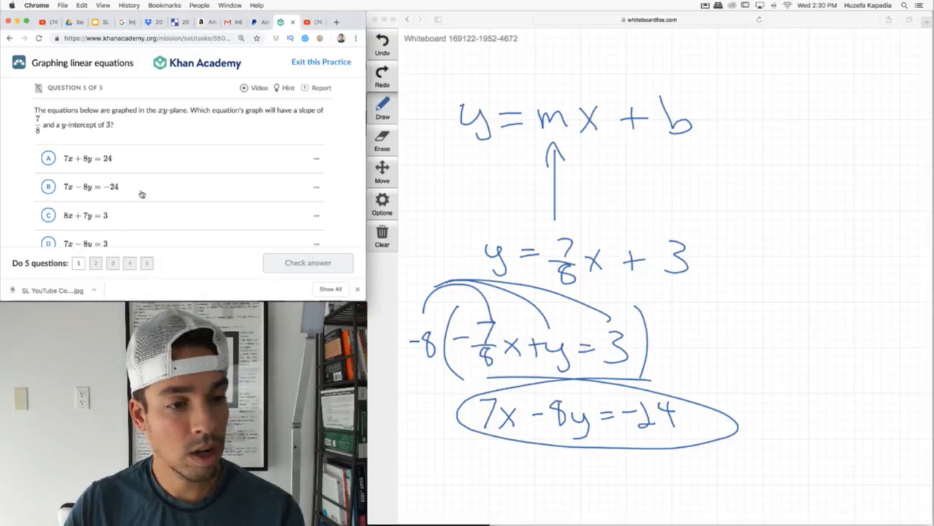
pyautogui.click(141, 193)
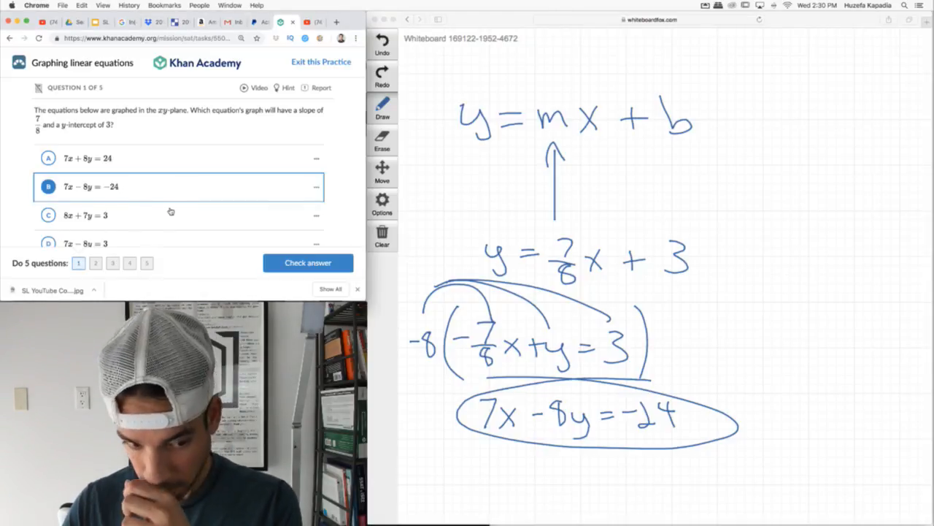
pyautogui.click(284, 264)
pyautogui.scroll(1, 257, 198)
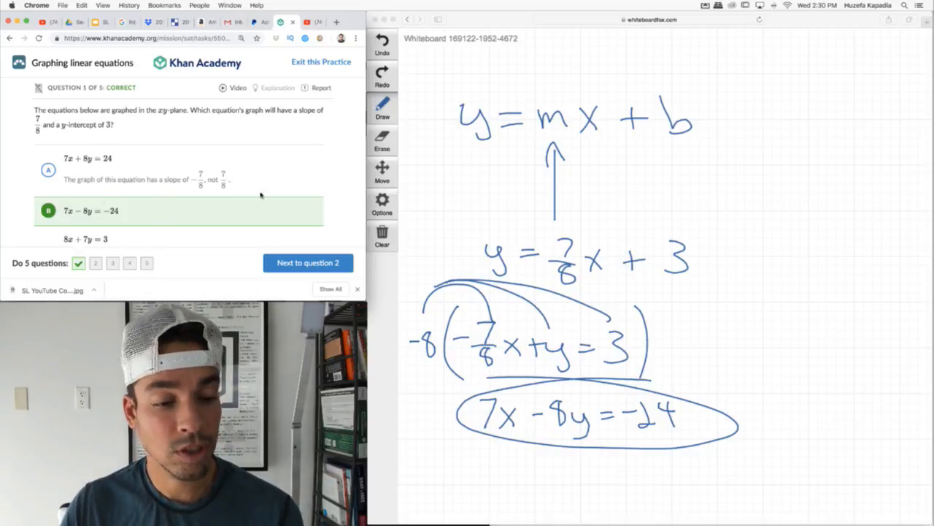
pyautogui.click(297, 261)
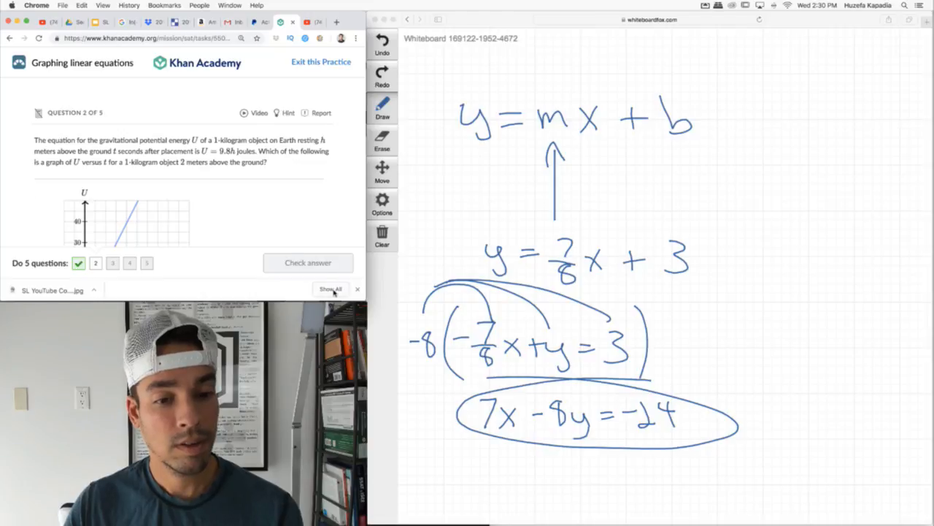
pyautogui.scroll(-2, 233, 187)
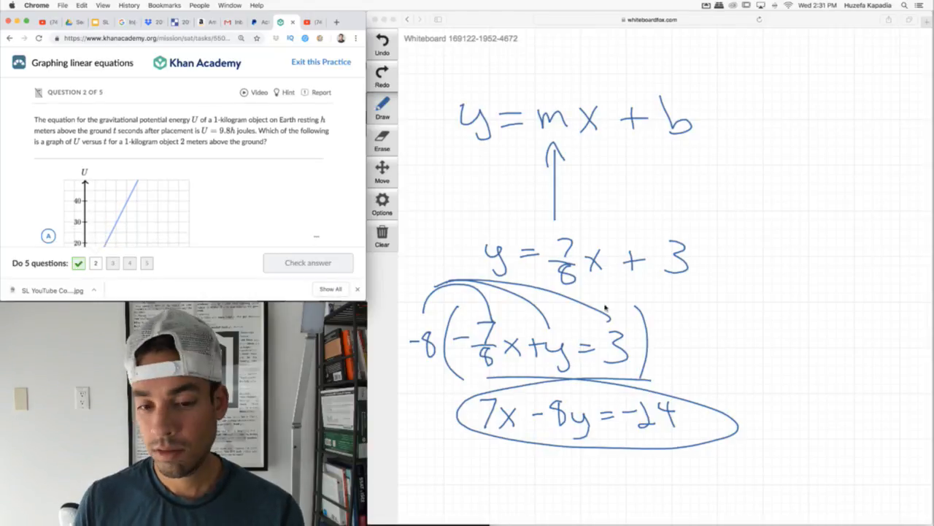
# Step: Wipe the whiteboard clean, zoom its page in, then return it to actual size
pyautogui.click(383, 234)
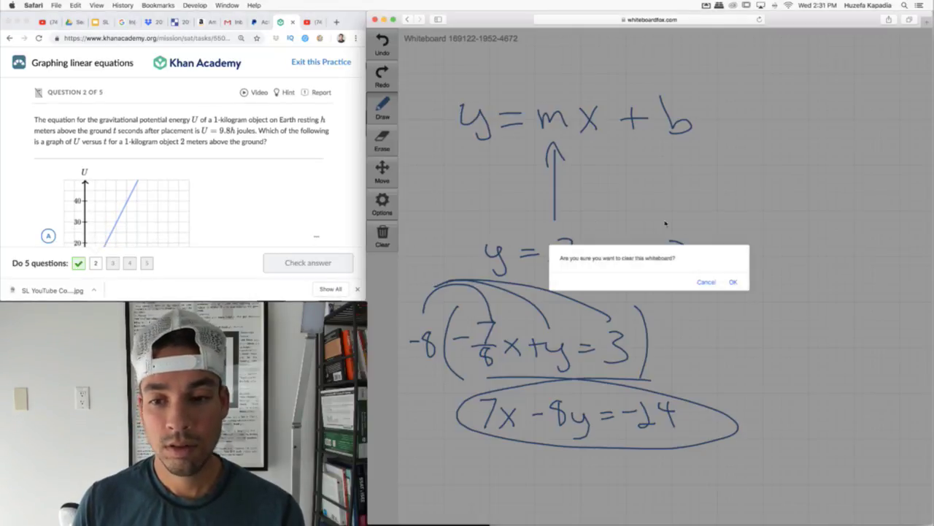
pyautogui.click(734, 282)
pyautogui.click(98, 6)
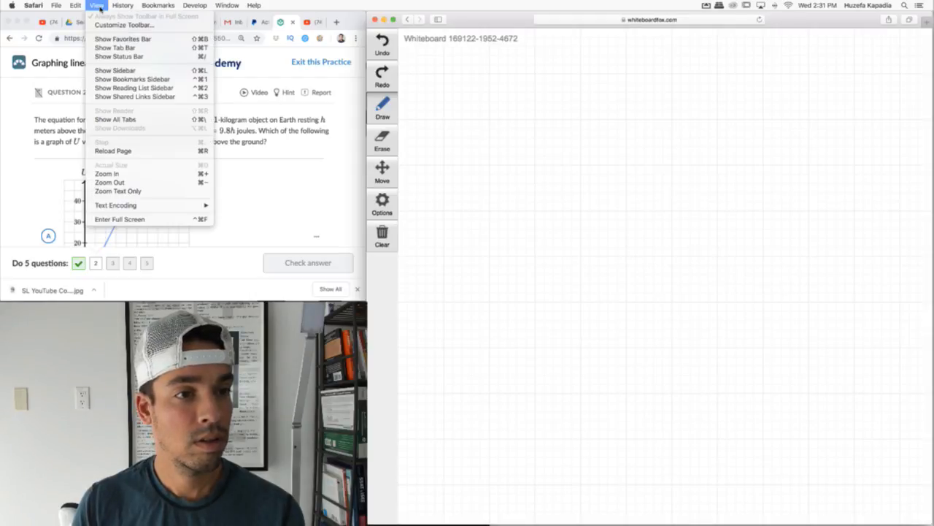
pyautogui.click(153, 175)
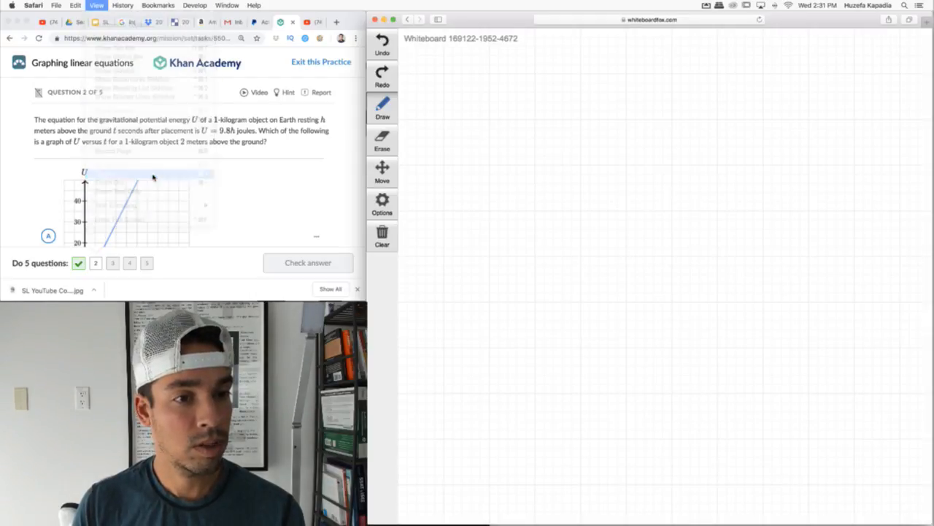
pyautogui.click(85, 7)
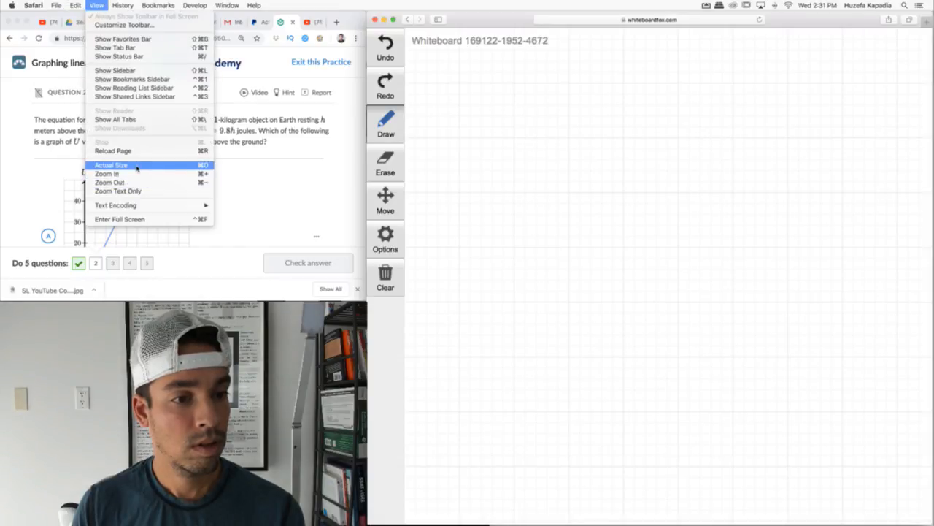
pyautogui.click(137, 166)
# Step: Zoom in on the Khan Academy question page in Chrome
pyautogui.click(216, 205)
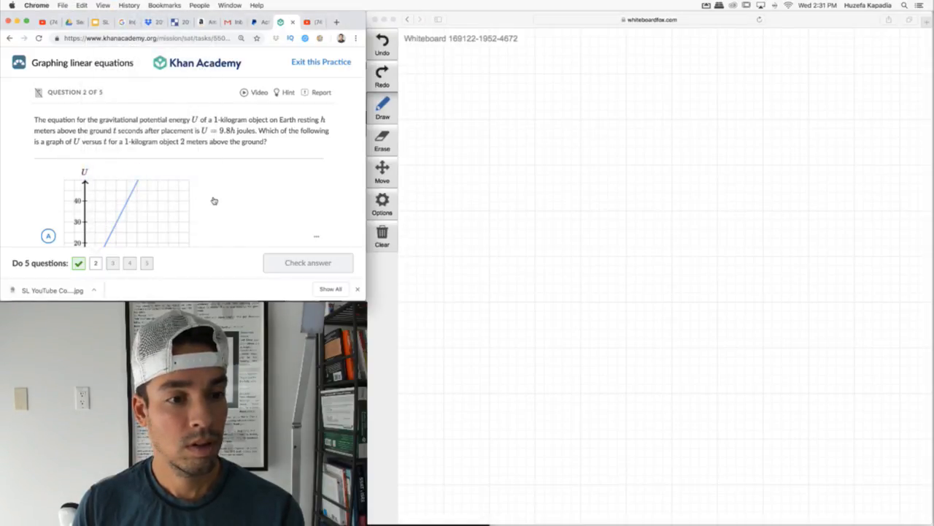
pyautogui.click(130, 5)
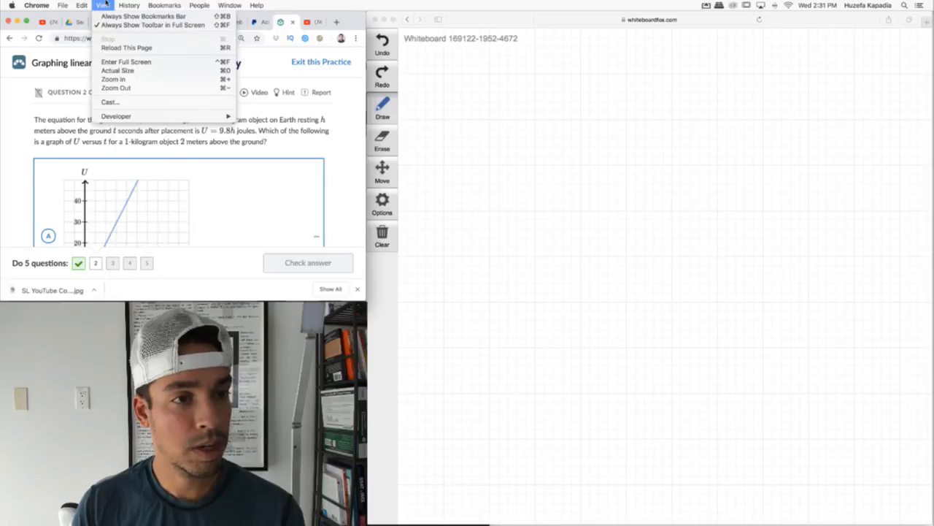
pyautogui.click(146, 78)
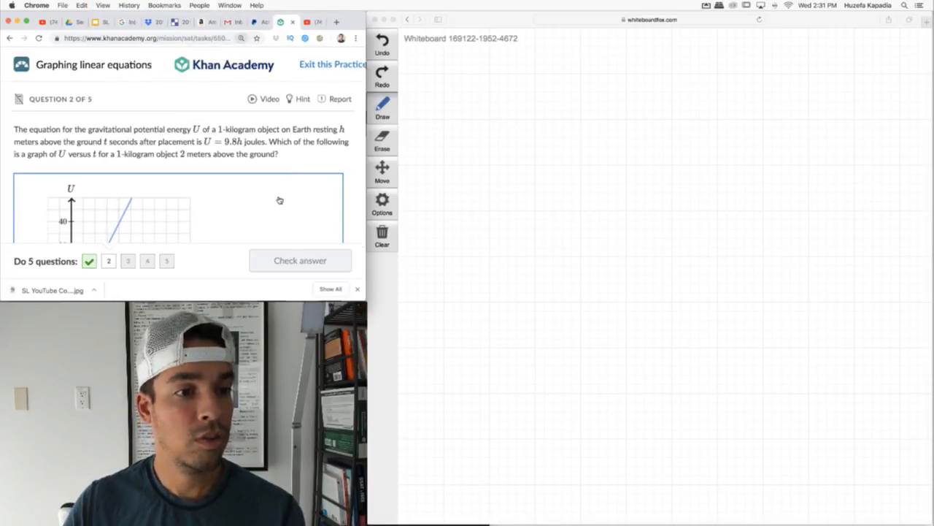
pyautogui.scroll(-2, 279, 200)
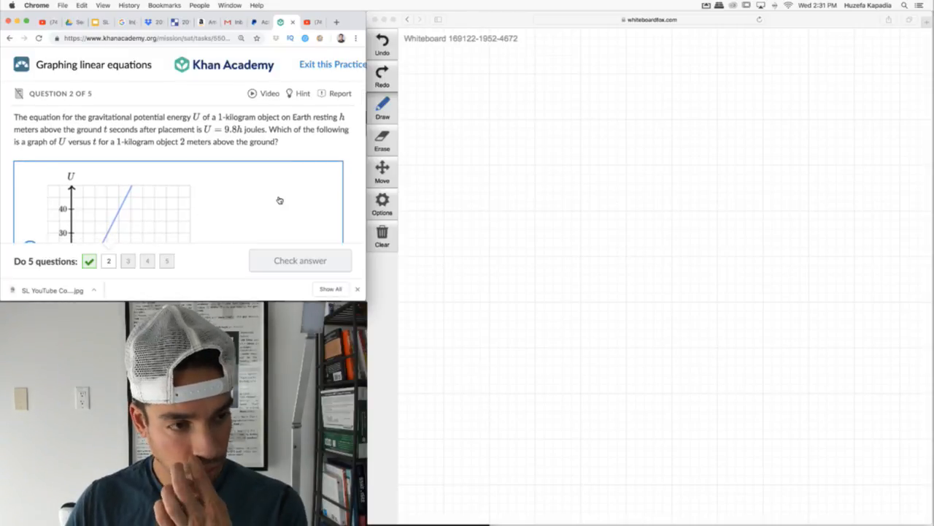
pyautogui.scroll(-2, 279, 200)
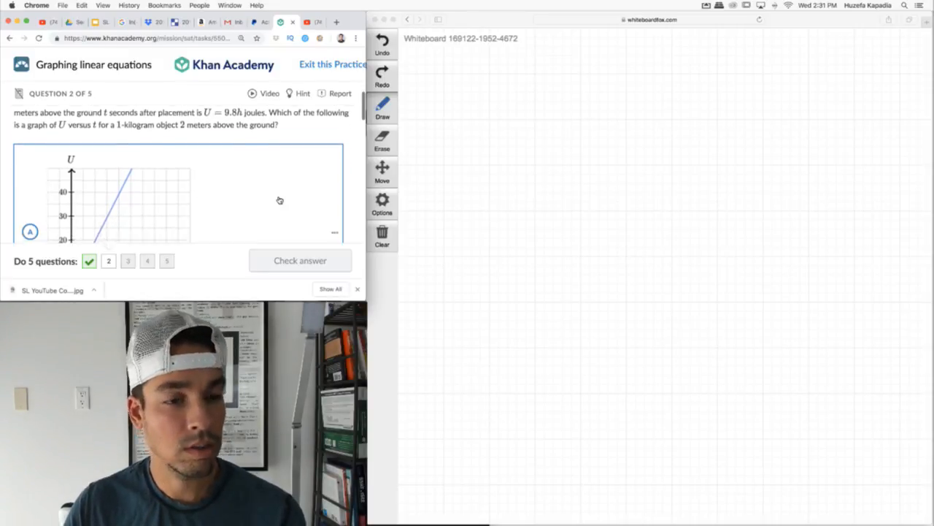
pyautogui.scroll(2, 279, 200)
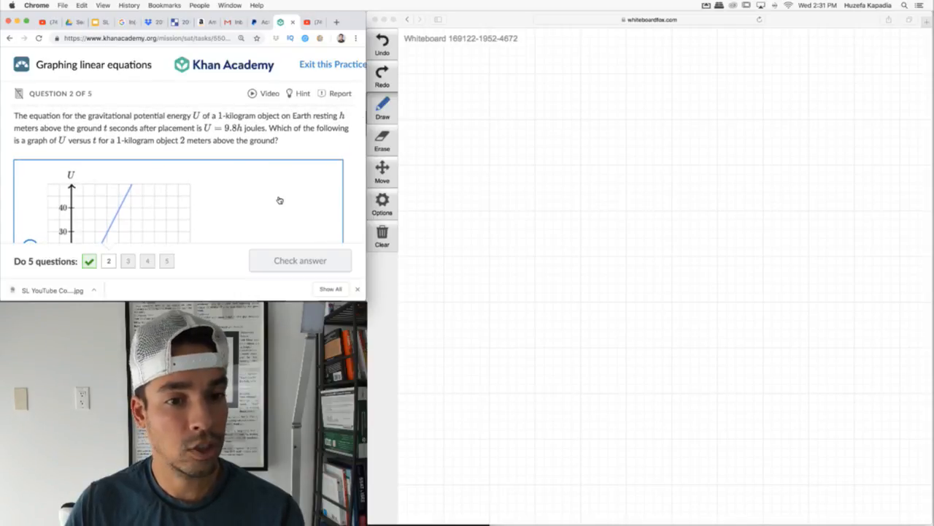
pyautogui.scroll(-1, 279, 200)
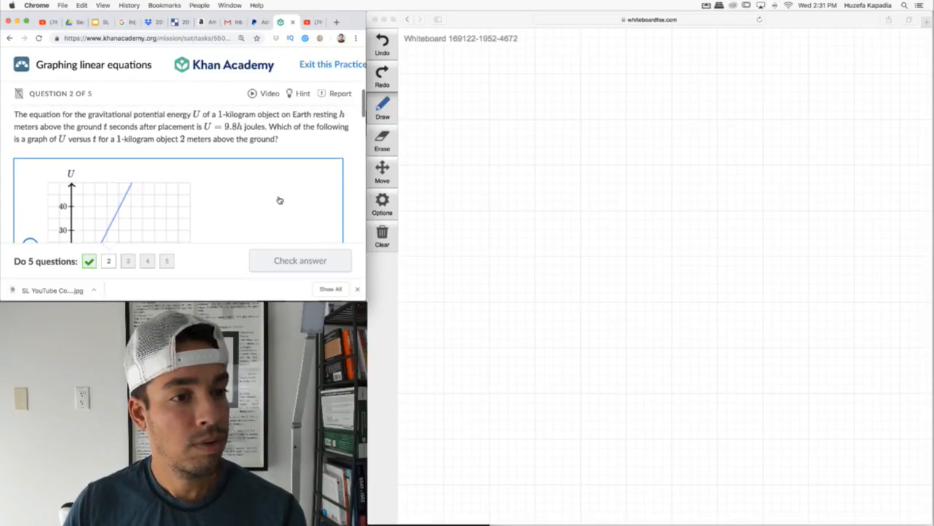
pyautogui.scroll(-1, 279, 200)
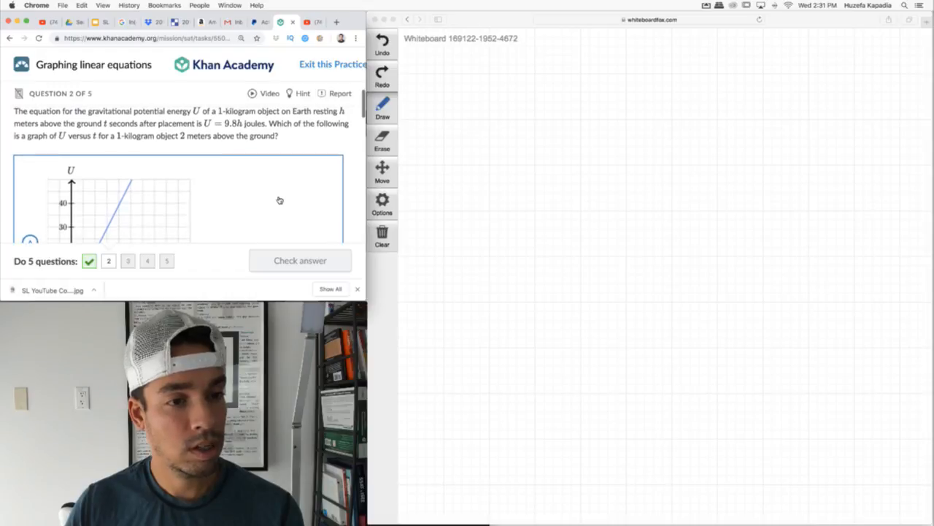
pyautogui.scroll(-2, 279, 200)
pyautogui.scroll(3, 279, 200)
pyautogui.scroll(-1, 278, 200)
pyautogui.scroll(-3, 279, 200)
pyautogui.scroll(-1, 279, 200)
pyautogui.scroll(-3, 279, 200)
pyautogui.scroll(-2, 279, 200)
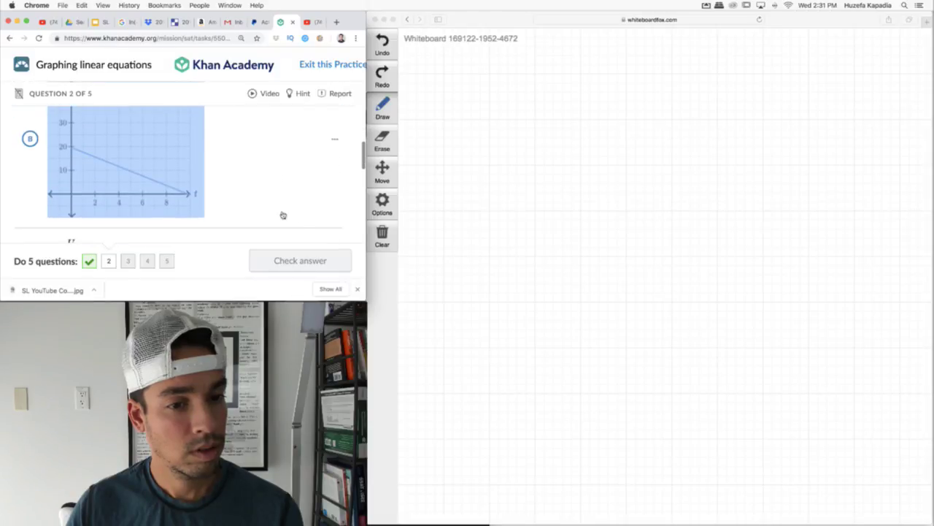
pyautogui.scroll(-1, 248, 205)
pyautogui.scroll(-4, 247, 205)
pyautogui.scroll(-4, 248, 205)
pyautogui.scroll(-2, 247, 205)
pyautogui.scroll(4, 247, 205)
pyautogui.scroll(2, 248, 205)
pyautogui.scroll(2, 247, 205)
pyautogui.scroll(2, 248, 205)
pyautogui.scroll(2, 248, 205)
pyautogui.scroll(1, 248, 205)
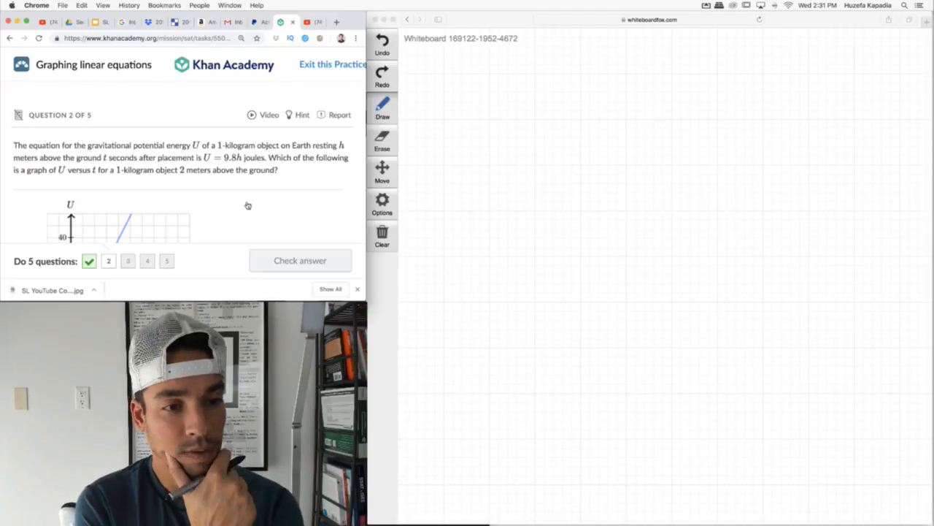
# Step: Handwrite the equation U = 9.8h on the whiteboard grid
pyautogui.click(531, 114)
pyautogui.moveTo(533, 103)
pyautogui.mouseDown()
pyautogui.moveTo(559, 104)
pyautogui.moveTo(586, 120)
pyautogui.mouseUp()
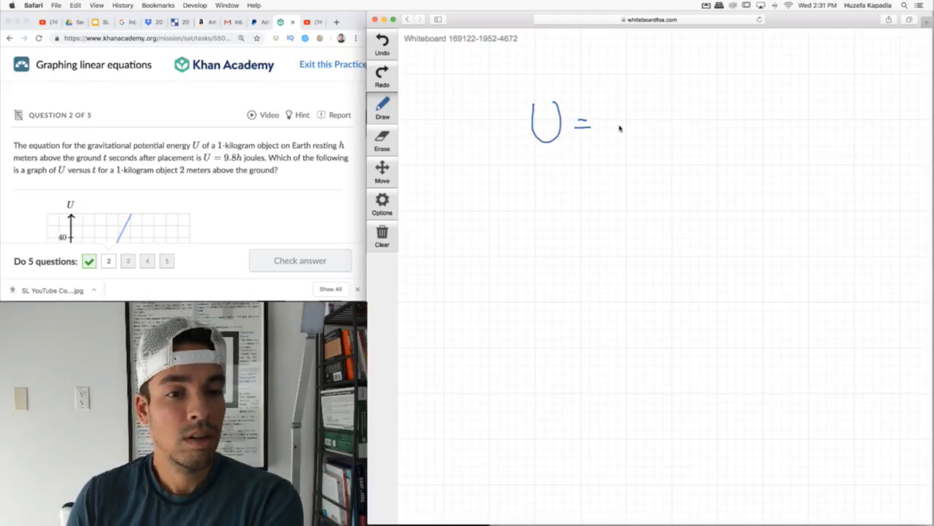
pyautogui.moveTo(628, 118); pyautogui.dragTo(628, 154)
pyautogui.click(637, 144)
pyautogui.moveTo(663, 117)
pyautogui.mouseDown()
pyautogui.moveTo(664, 137)
pyautogui.moveTo(699, 148)
pyautogui.mouseUp()
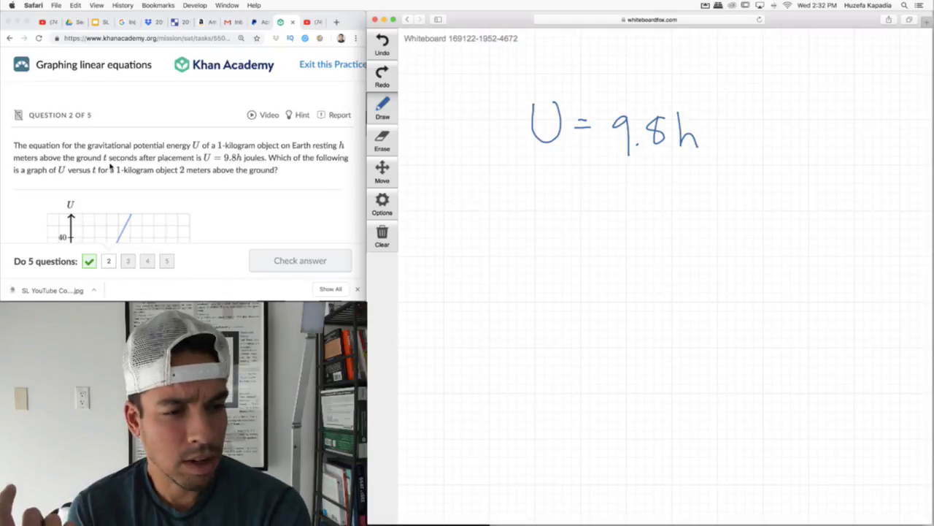
pyautogui.scroll(-3, 111, 167)
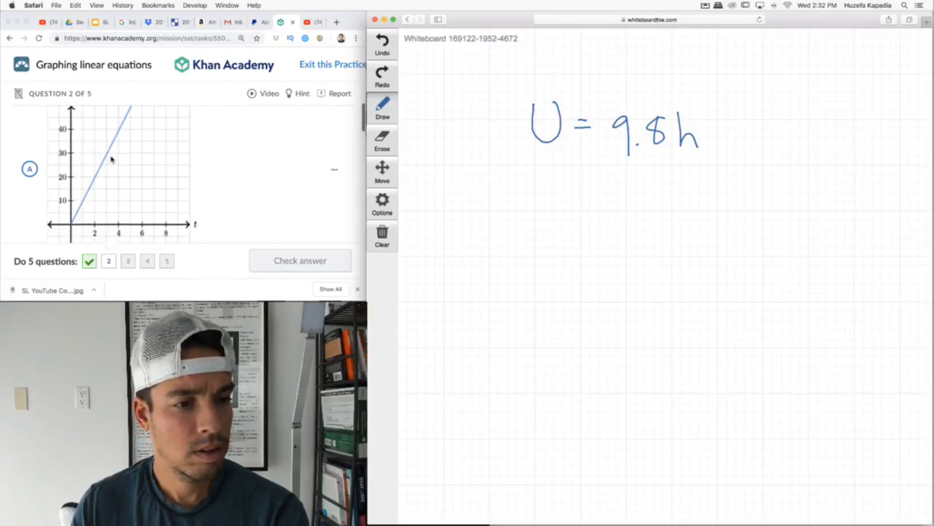
pyautogui.scroll(2, 111, 159)
pyautogui.scroll(3, 111, 159)
pyautogui.scroll(-1, 111, 159)
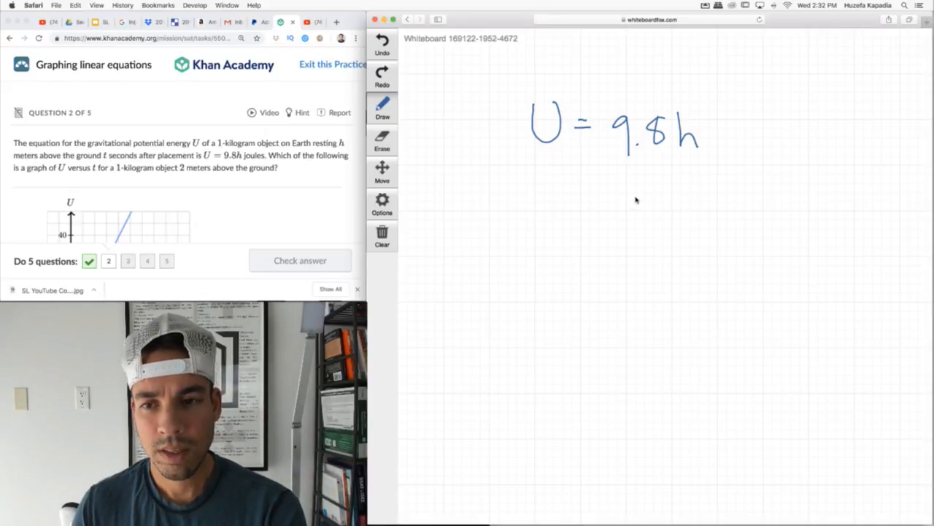
# Step: Write U = 19.6 beneath it for the 2-meter height
pyautogui.moveTo(636, 195); pyautogui.dragTo(636, 222)
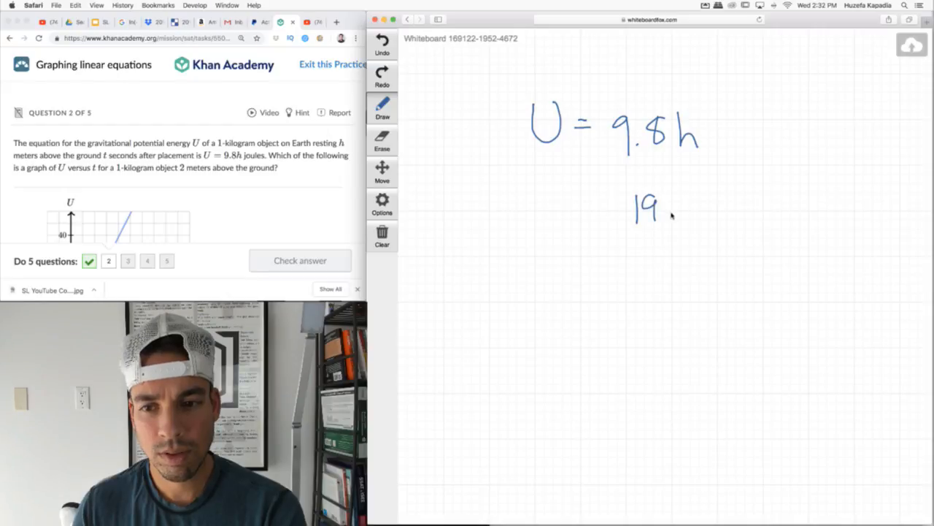
pyautogui.moveTo(691, 194); pyautogui.dragTo(684, 214)
pyautogui.moveTo(569, 199); pyautogui.dragTo(590, 198)
pyautogui.moveTo(570, 208); pyautogui.dragTo(590, 207)
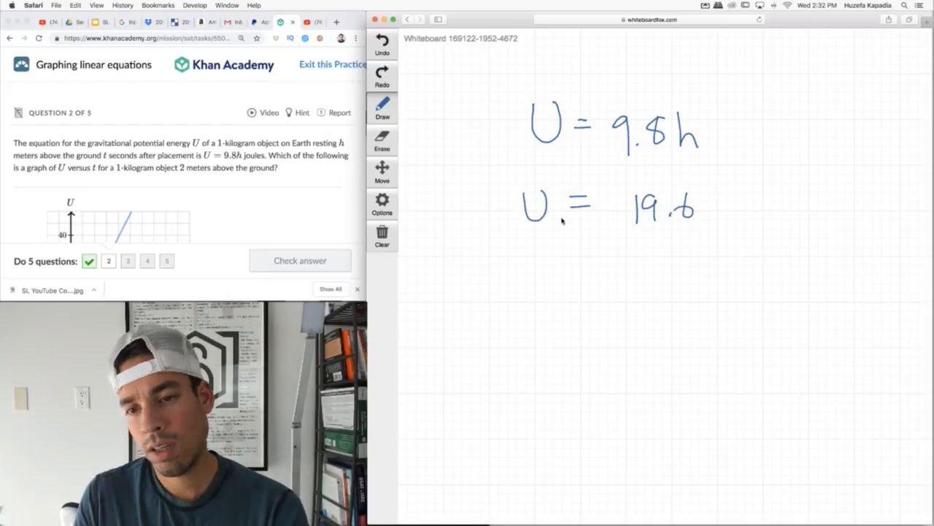
pyautogui.scroll(-3, 237, 204)
pyautogui.scroll(-3, 237, 204)
pyautogui.scroll(-3, 237, 204)
pyautogui.scroll(-3, 238, 203)
pyautogui.scroll(-2, 237, 203)
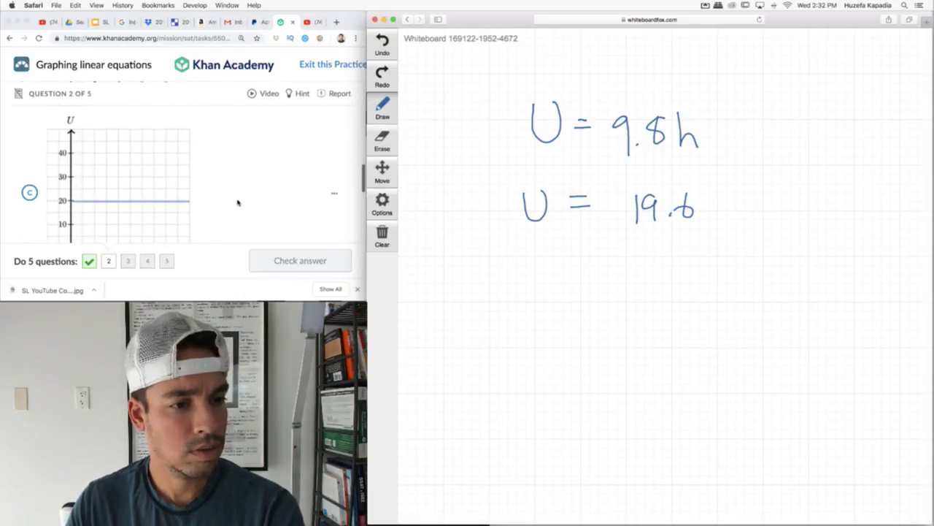
# Step: Try graph choice C, then settle on choice B, the falling line from 20
pyautogui.click(151, 210)
pyautogui.scroll(-3, 234, 196)
pyautogui.scroll(-2, 234, 196)
pyautogui.scroll(2, 234, 196)
pyautogui.scroll(2, 234, 195)
pyautogui.scroll(2, 234, 196)
pyautogui.scroll(2, 234, 195)
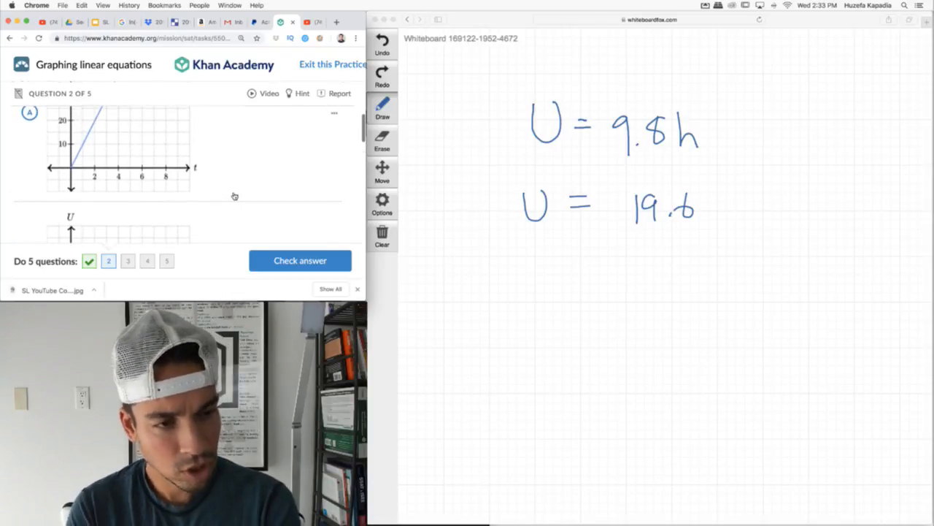
pyautogui.scroll(3, 234, 196)
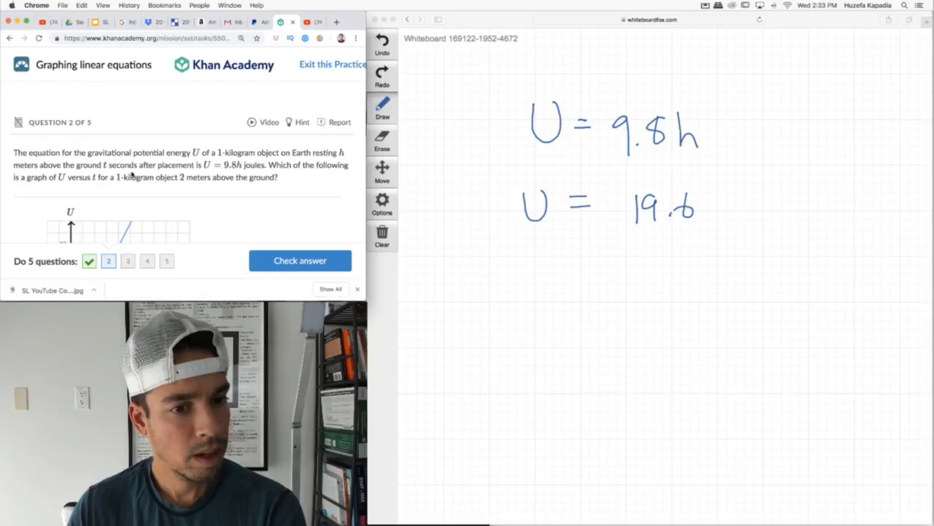
pyautogui.scroll(-1, 143, 174)
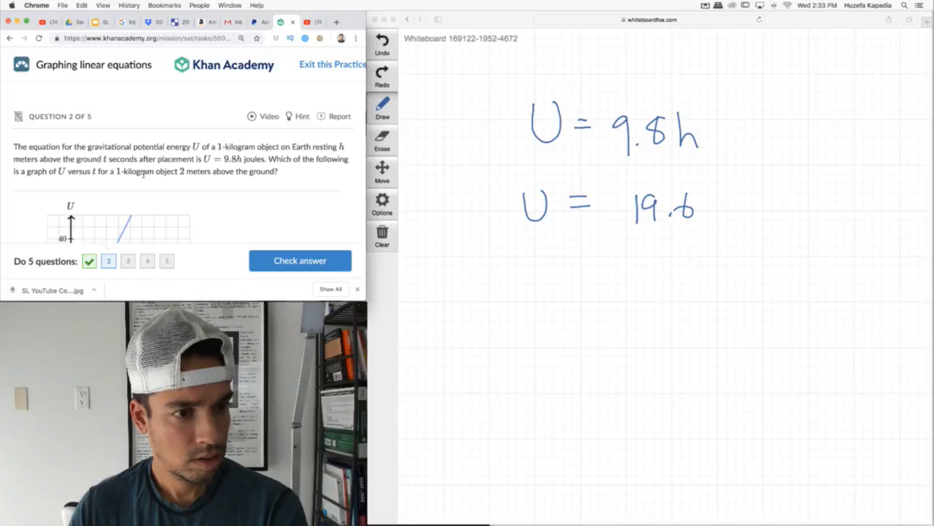
pyautogui.scroll(-1, 144, 173)
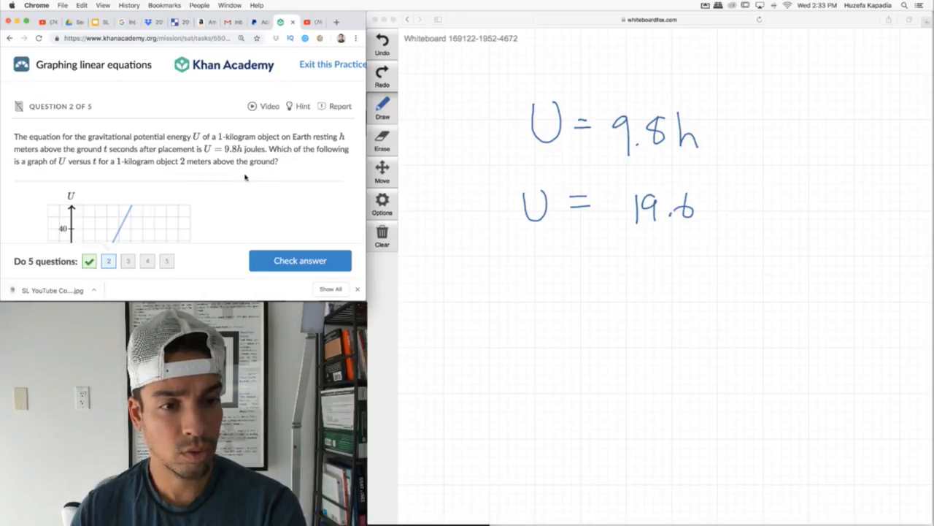
pyautogui.scroll(-5, 230, 175)
pyautogui.scroll(-1, 231, 175)
pyautogui.scroll(-3, 231, 176)
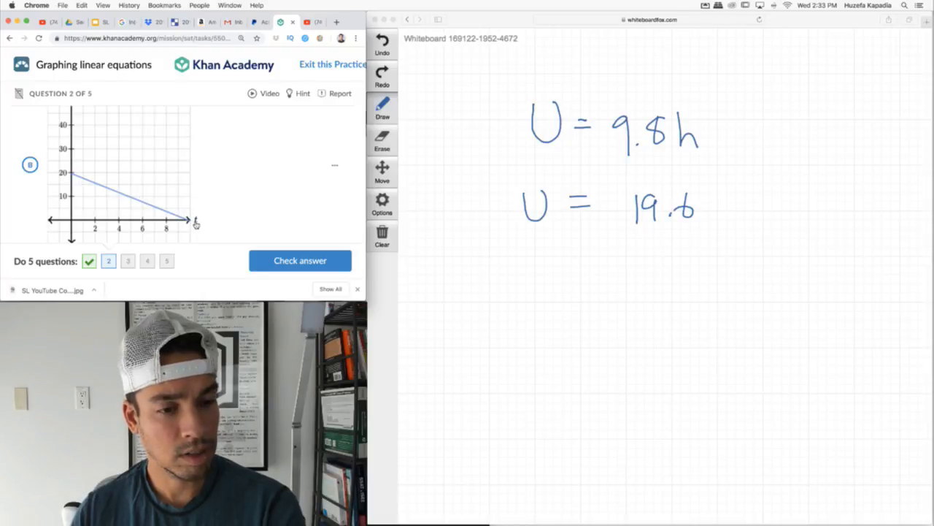
pyautogui.scroll(-3, 195, 224)
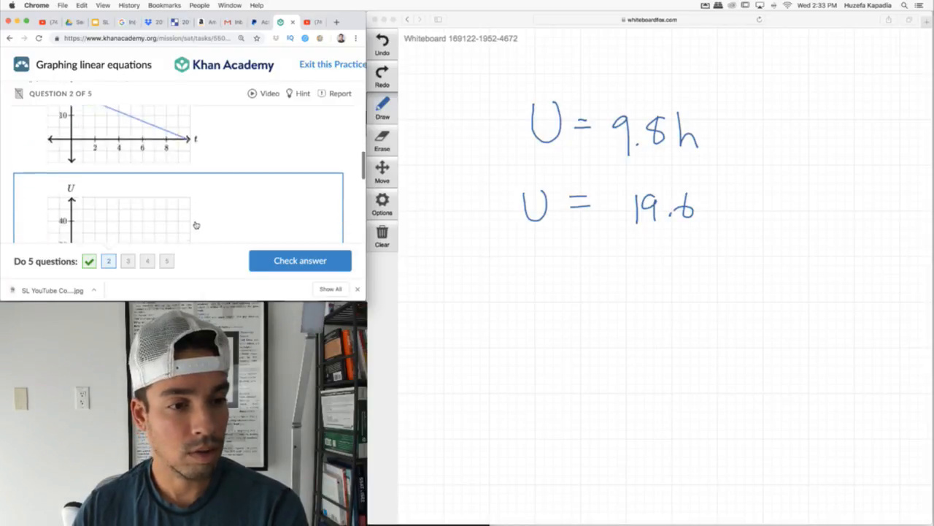
pyautogui.scroll(-2, 196, 224)
pyautogui.scroll(-1, 195, 224)
pyautogui.scroll(-1, 196, 224)
pyautogui.scroll(-1, 196, 224)
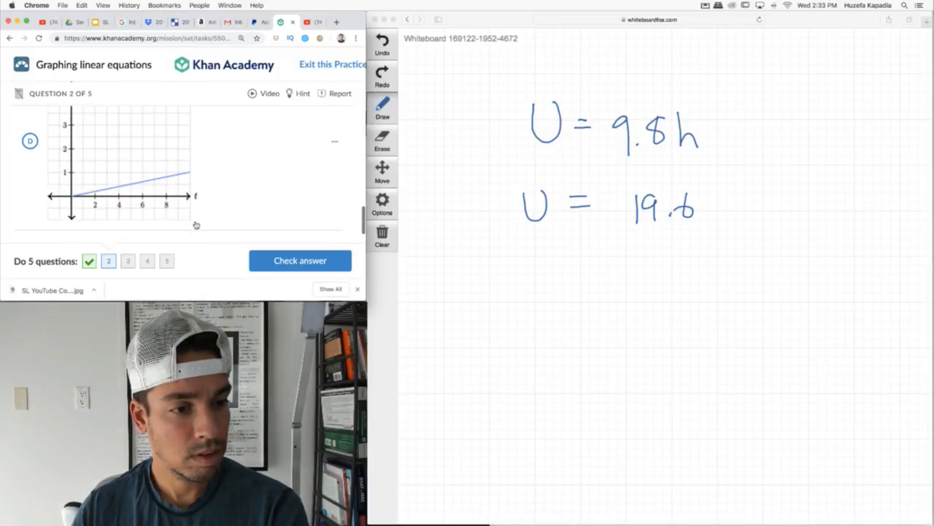
pyautogui.scroll(2, 196, 224)
pyautogui.scroll(2, 195, 224)
pyautogui.scroll(2, 196, 224)
pyautogui.scroll(2, 196, 224)
pyautogui.scroll(2, 196, 224)
pyautogui.scroll(2, 196, 224)
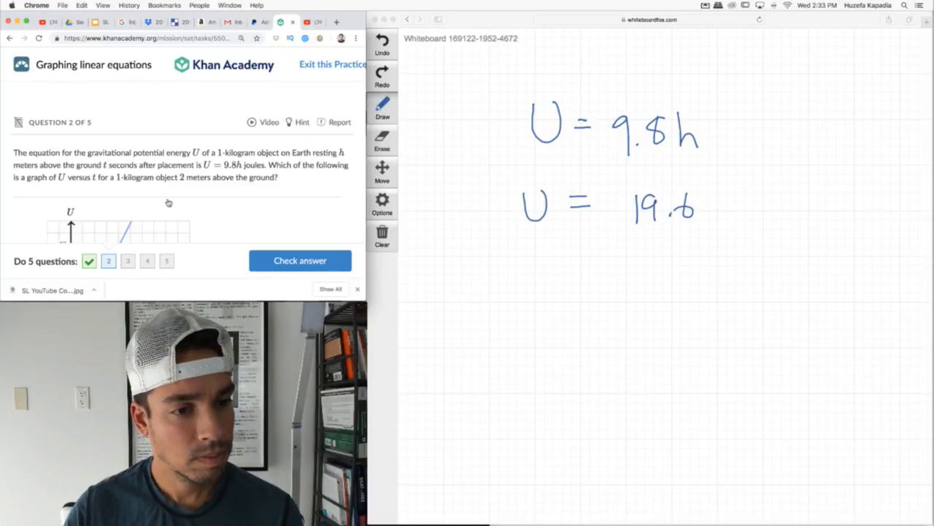
pyautogui.scroll(-1, 168, 203)
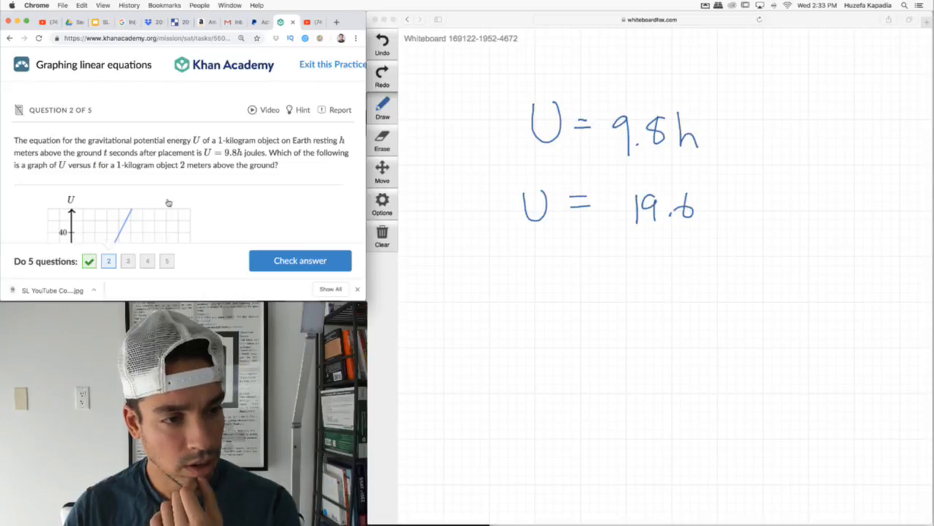
pyautogui.scroll(-1, 168, 203)
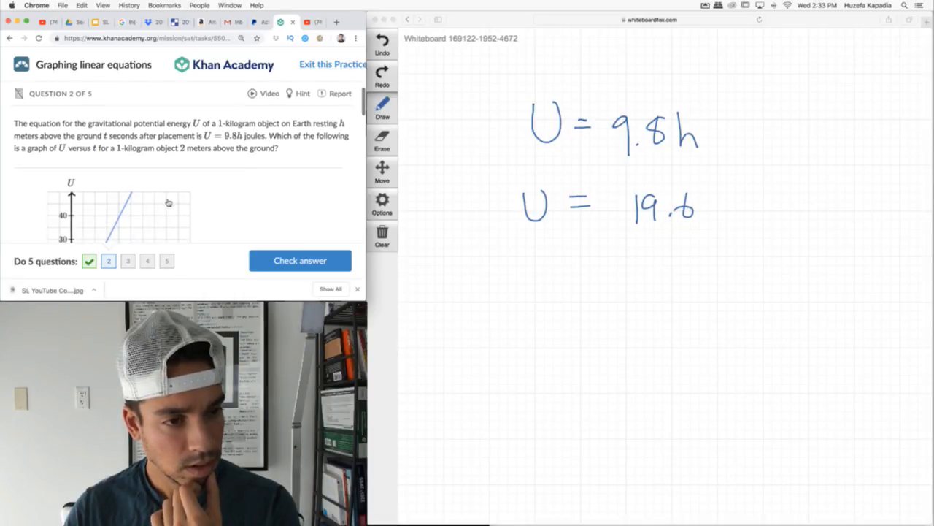
pyautogui.scroll(-2, 168, 202)
pyautogui.scroll(-4, 168, 203)
pyautogui.scroll(-5, 168, 203)
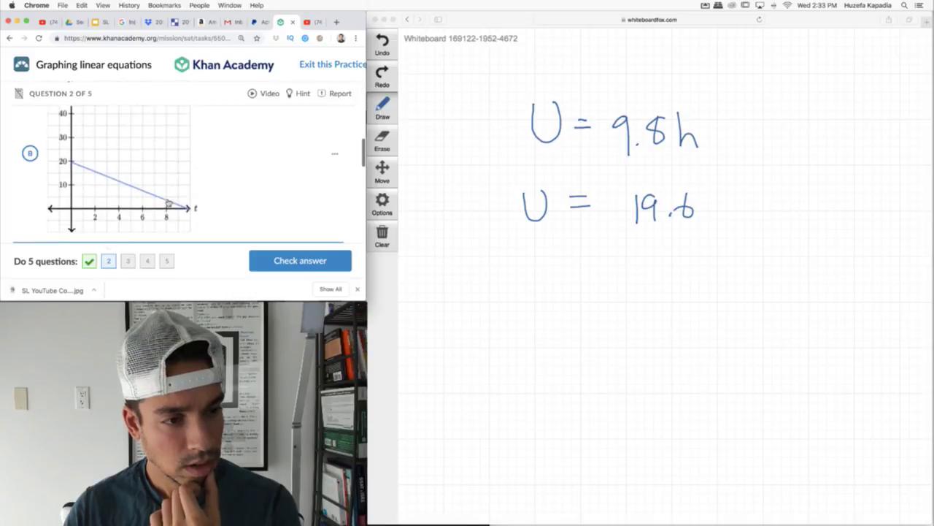
pyautogui.click(149, 166)
pyautogui.scroll(-1, 148, 179)
pyautogui.scroll(-2, 148, 179)
pyautogui.scroll(-2, 149, 181)
pyautogui.scroll(-2, 152, 183)
pyautogui.scroll(-1, 155, 186)
pyautogui.scroll(4, 155, 186)
pyautogui.scroll(5, 155, 187)
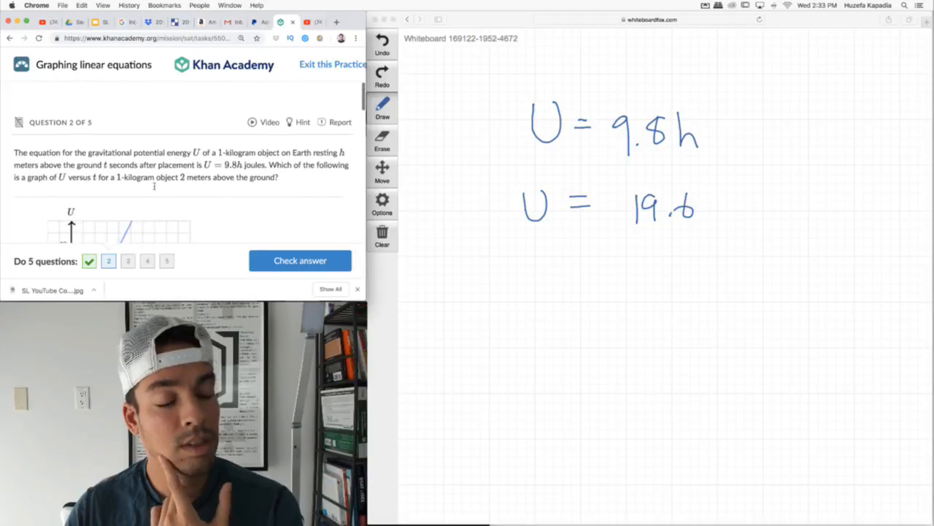
pyautogui.scroll(1, 154, 186)
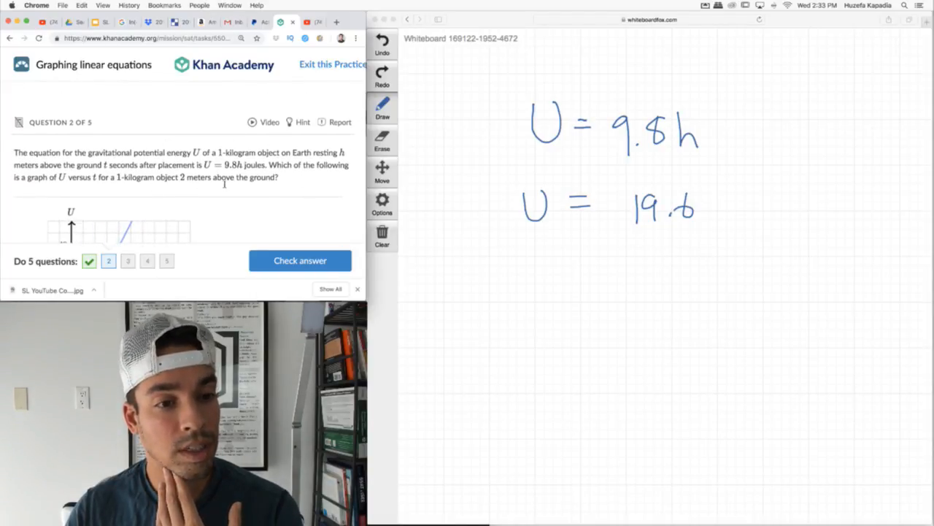
pyautogui.scroll(-3, 228, 183)
pyautogui.scroll(-2, 228, 183)
pyautogui.scroll(-2, 228, 181)
pyautogui.scroll(-1, 228, 181)
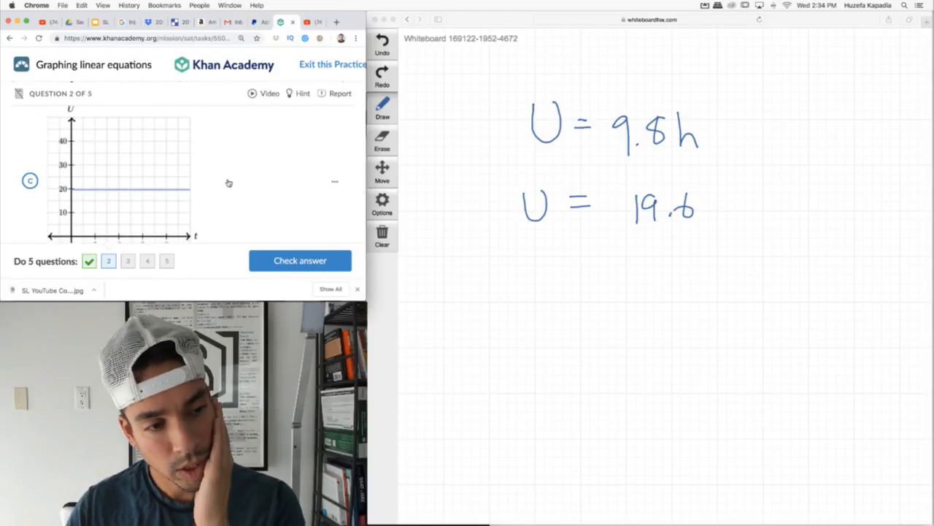
pyautogui.scroll(-3, 228, 183)
pyautogui.scroll(-2, 228, 182)
pyautogui.scroll(2, 228, 183)
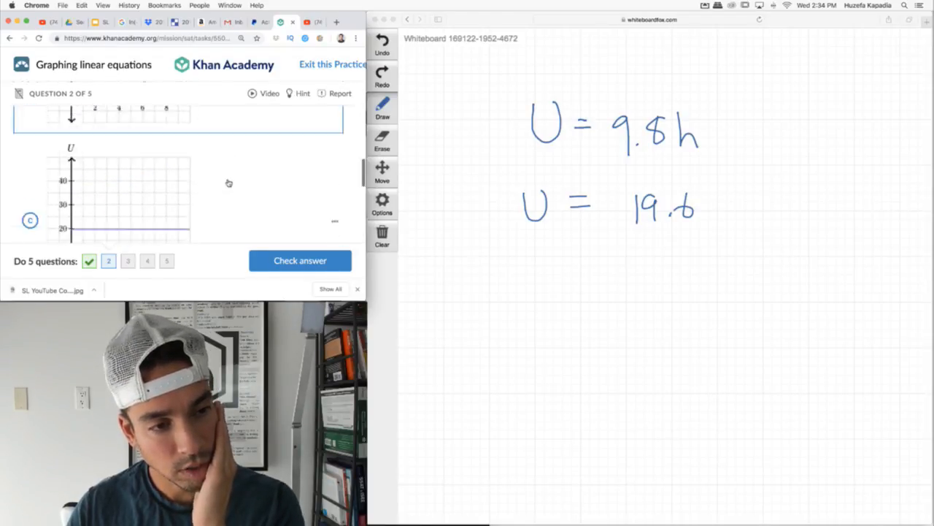
pyautogui.scroll(2, 228, 183)
pyautogui.scroll(2, 228, 181)
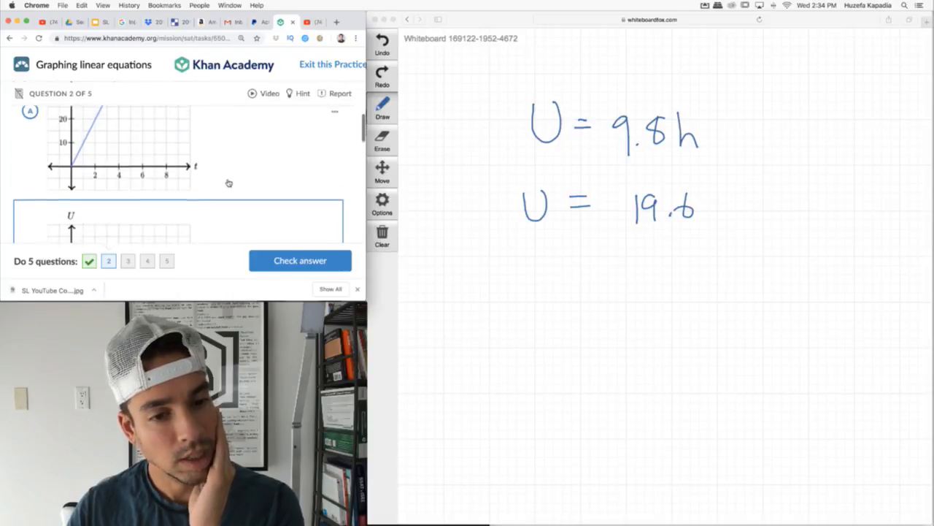
pyautogui.scroll(1, 227, 181)
# Step: Check the answer to question 2, which is graded incorrect
pyautogui.click(292, 269)
pyautogui.scroll(-2, 261, 226)
pyautogui.scroll(-2, 280, 224)
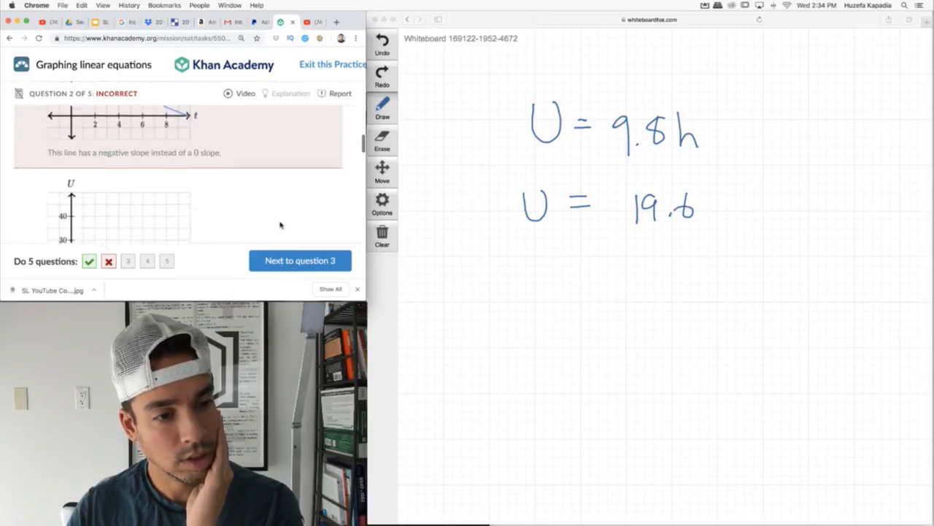
pyautogui.scroll(-2, 279, 224)
pyautogui.scroll(-2, 281, 211)
pyautogui.scroll(-2, 281, 211)
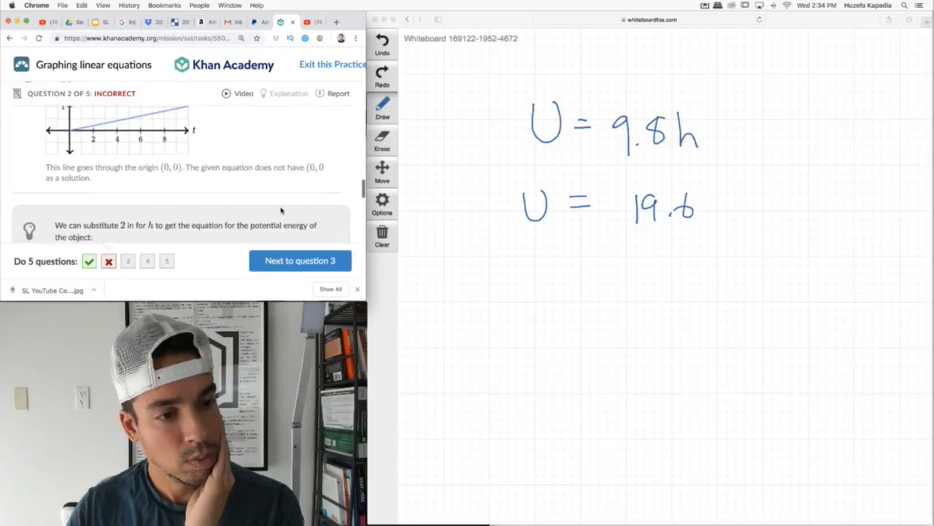
pyautogui.scroll(-2, 281, 211)
pyautogui.scroll(-1, 281, 211)
pyautogui.scroll(-1, 256, 211)
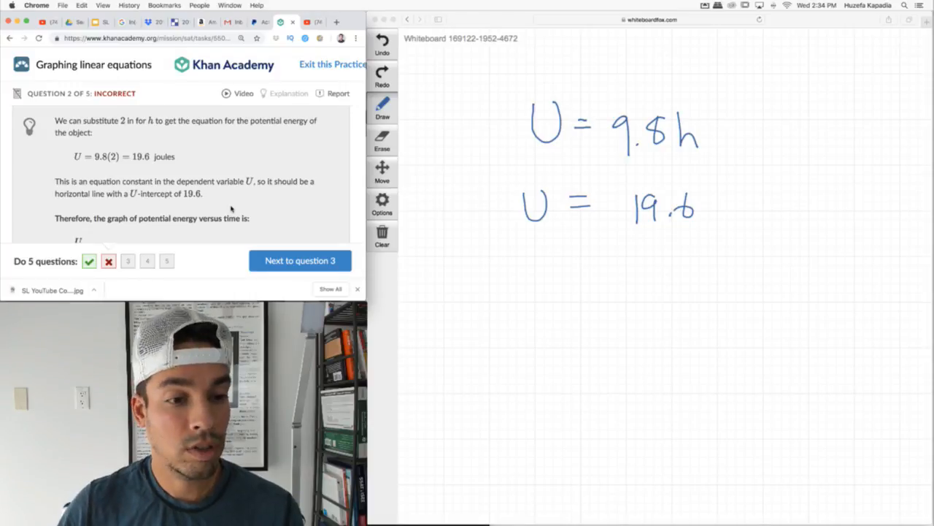
pyautogui.hscroll(2, 231, 208)
pyautogui.hscroll(-2, 230, 209)
pyautogui.hscroll(2, 230, 209)
pyautogui.scroll(-2, 231, 208)
pyautogui.scroll(-1, 230, 209)
pyautogui.scroll(-2, 231, 209)
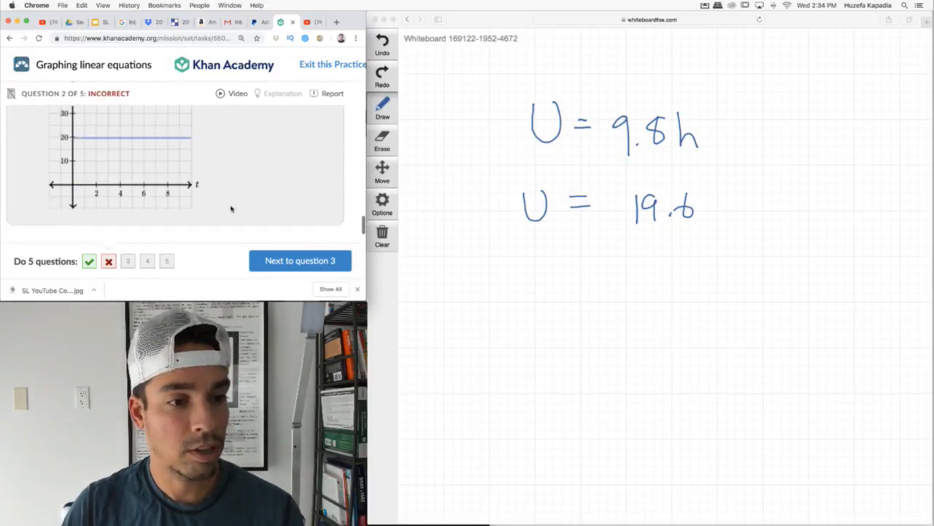
pyautogui.scroll(5, 231, 209)
pyautogui.scroll(5, 232, 208)
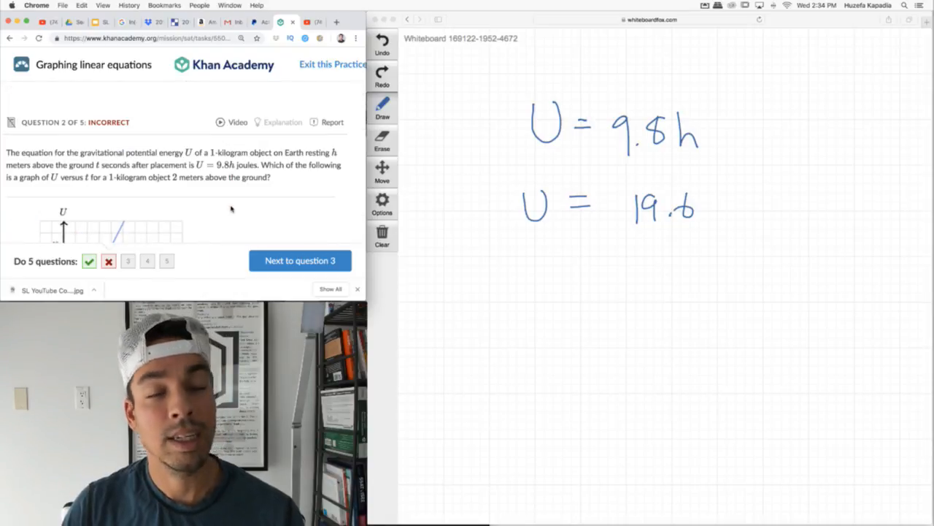
# Step: Move on to question 3 and erase all previous notes from the whiteboard
pyautogui.click(265, 261)
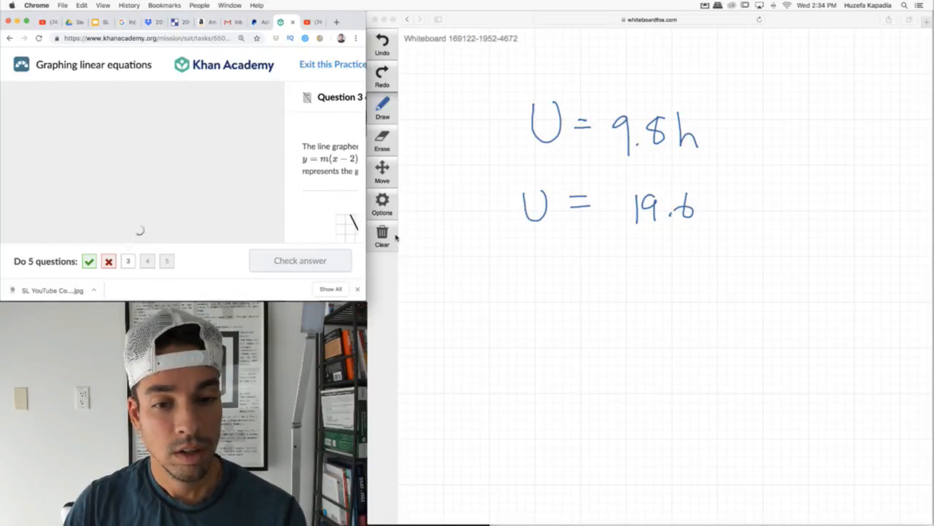
pyautogui.click(395, 235)
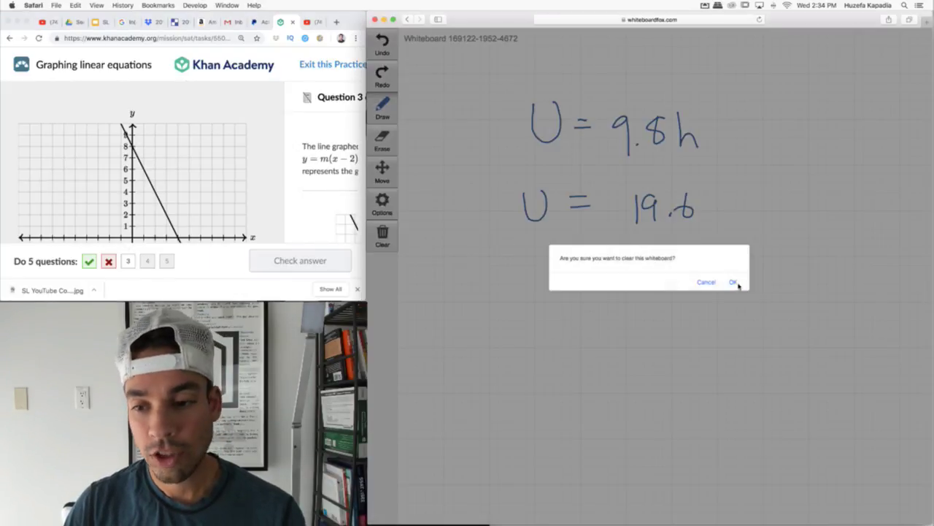
pyautogui.click(735, 282)
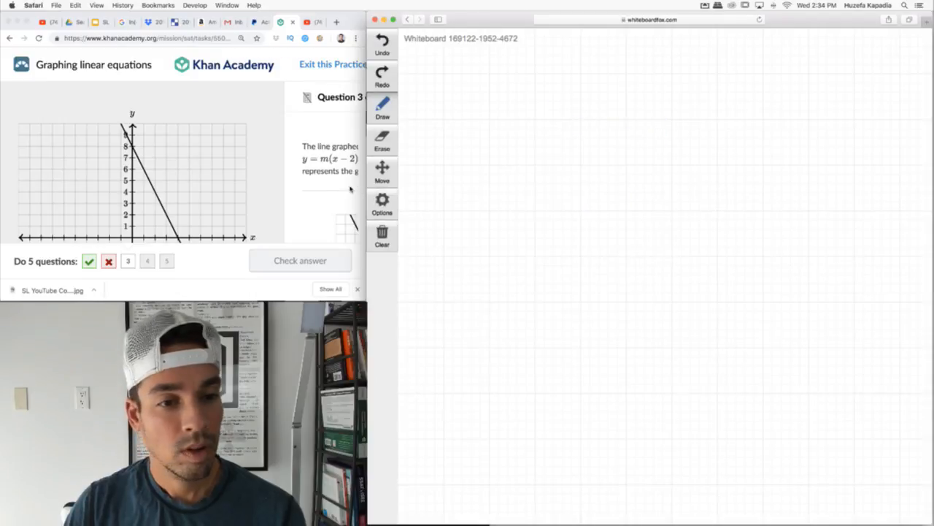
pyautogui.hscroll(5, 350, 189)
pyautogui.hscroll(3, 349, 189)
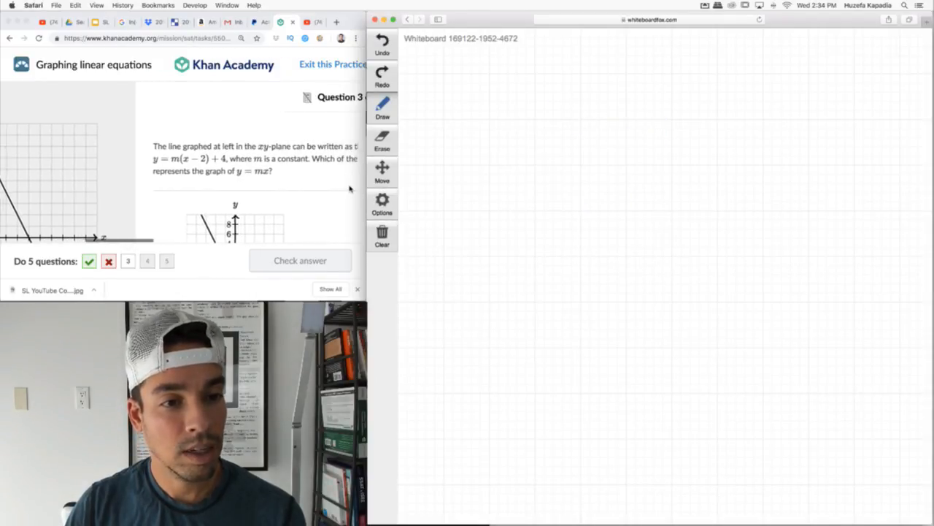
pyautogui.hscroll(2, 349, 189)
pyautogui.hscroll(2, 350, 189)
pyautogui.hscroll(3, 350, 189)
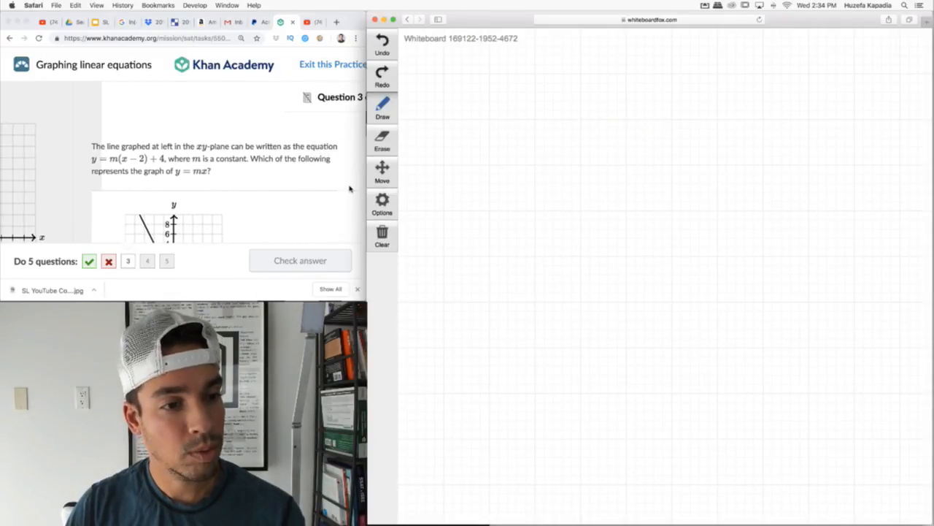
pyautogui.hscroll(-1, 350, 189)
pyautogui.hscroll(-1, 281, 185)
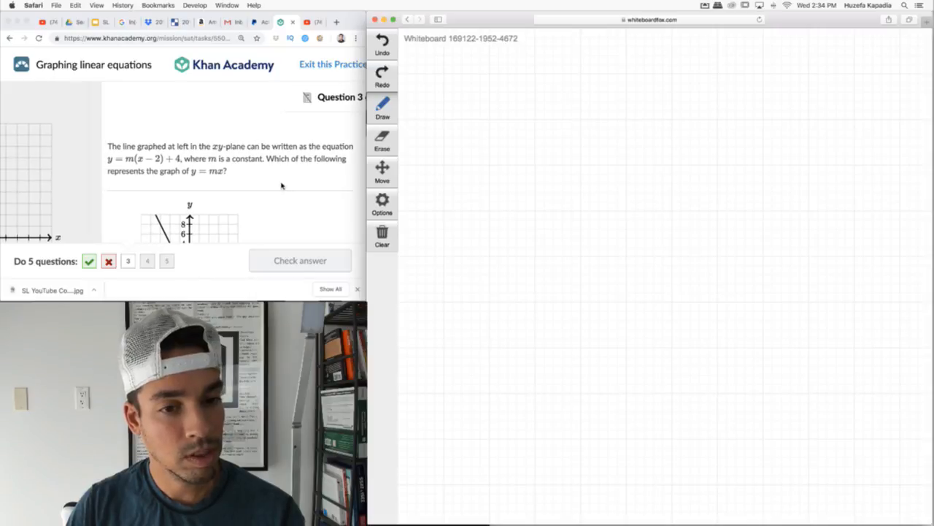
pyautogui.hscroll(-1, 281, 186)
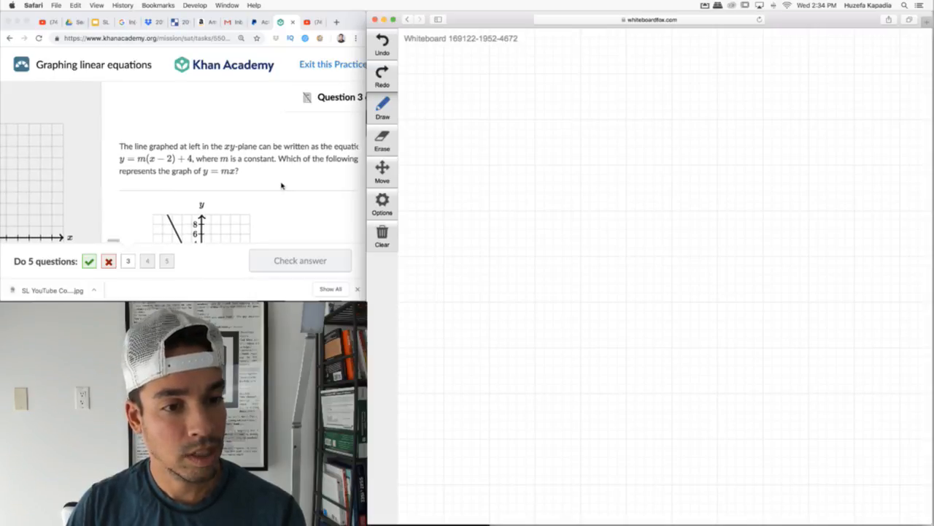
pyautogui.scroll(-1, 281, 186)
pyautogui.scroll(-2, 281, 186)
pyautogui.scroll(-3, 281, 186)
pyautogui.scroll(-1, 281, 185)
pyautogui.scroll(-3, 281, 185)
pyautogui.scroll(-2, 281, 185)
pyautogui.scroll(-1, 281, 185)
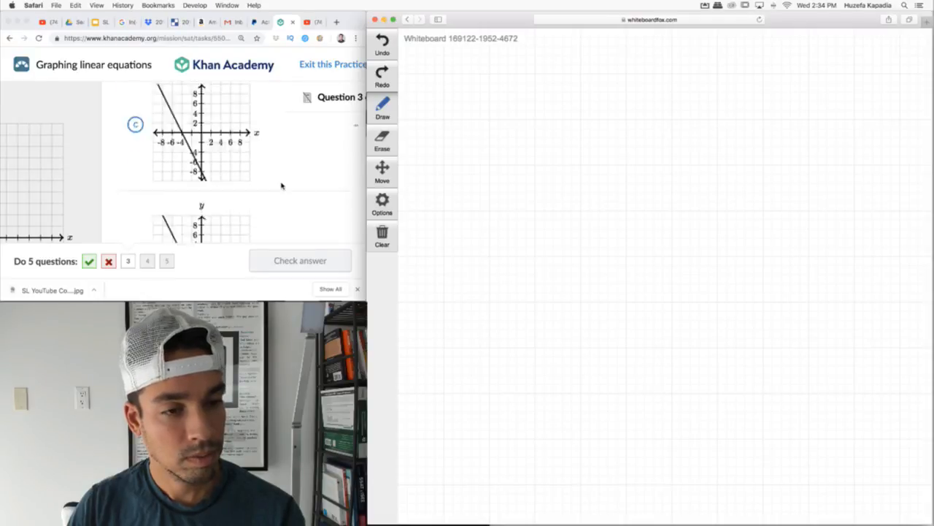
pyautogui.hscroll(-5, 281, 186)
pyautogui.hscroll(-2, 281, 186)
pyautogui.hscroll(2, 281, 185)
pyautogui.hscroll(3, 281, 185)
pyautogui.scroll(2, 281, 185)
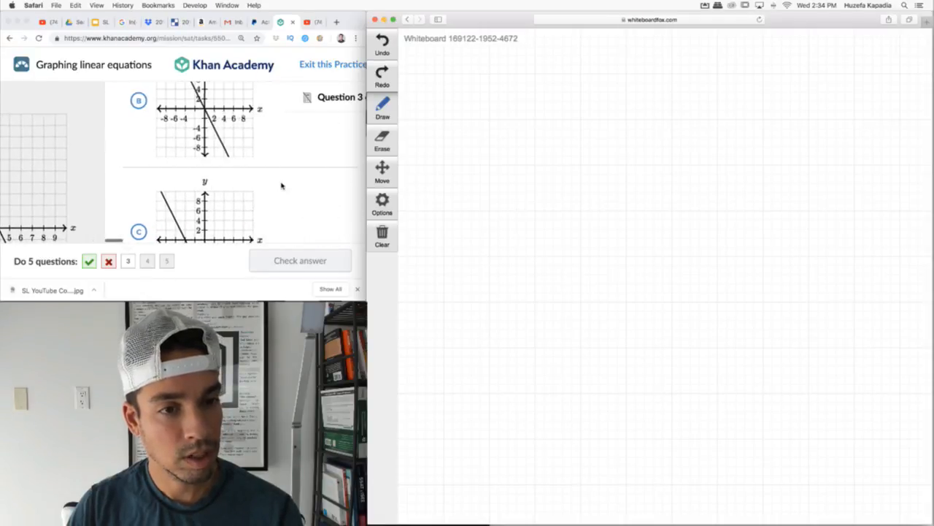
pyautogui.scroll(2, 281, 185)
pyautogui.scroll(2, 281, 186)
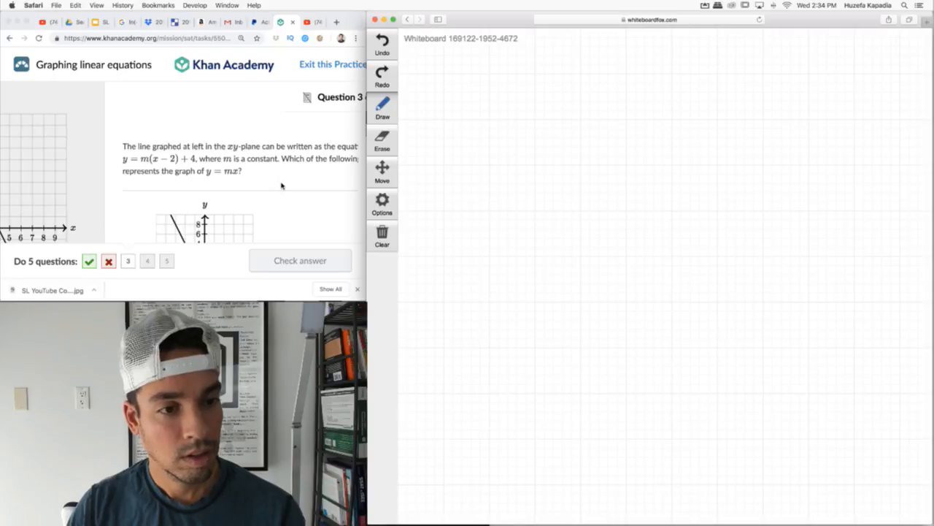
pyautogui.hscroll(1, 281, 186)
pyautogui.hscroll(2, 281, 185)
pyautogui.hscroll(1, 281, 185)
pyautogui.hscroll(-2, 281, 185)
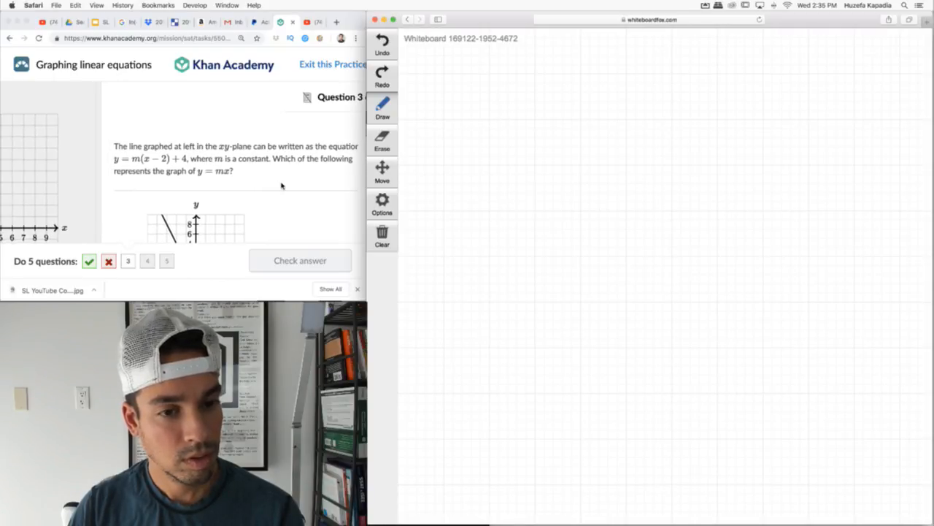
pyautogui.hscroll(-2, 281, 185)
pyautogui.hscroll(-1, 281, 186)
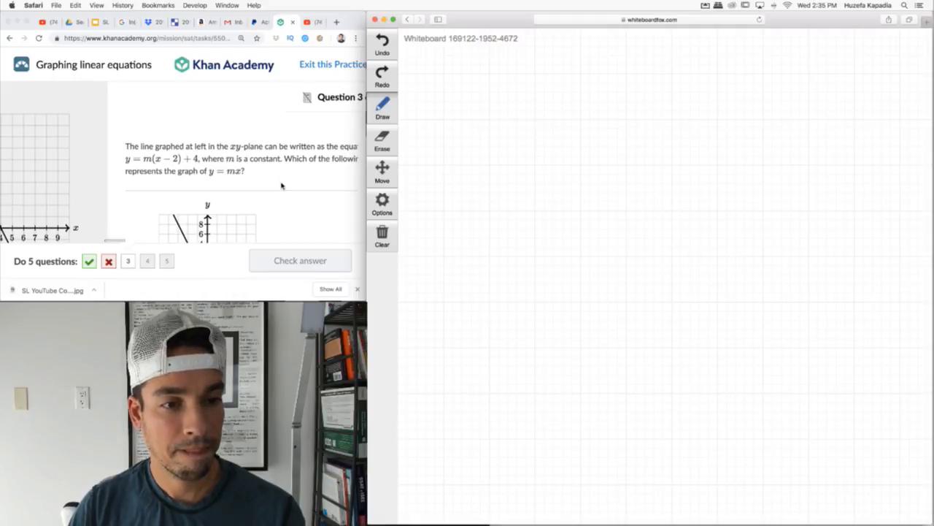
pyautogui.hscroll(-1, 281, 185)
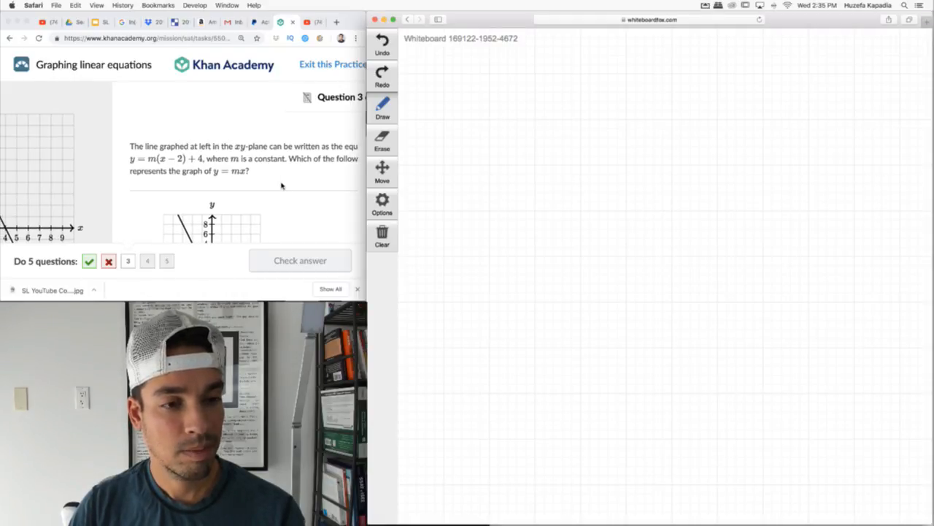
pyautogui.hscroll(-3, 281, 186)
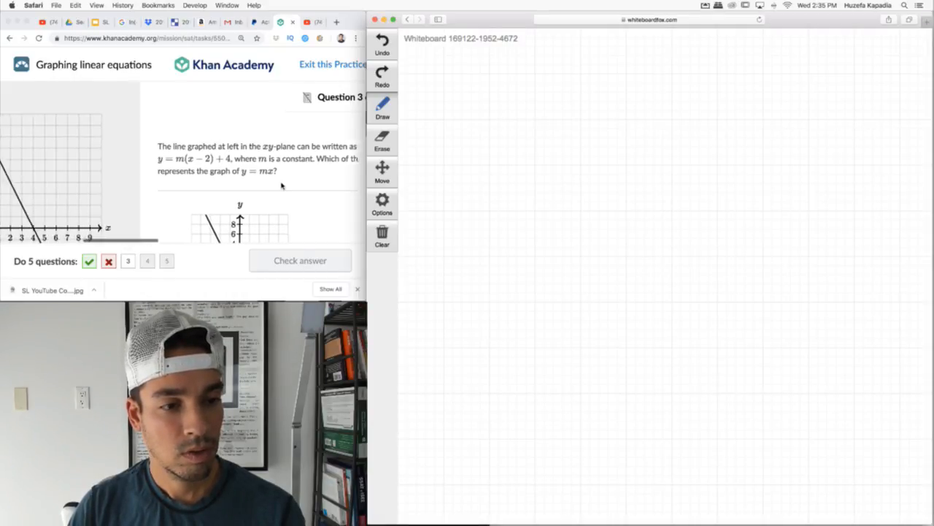
pyautogui.hscroll(-1, 281, 185)
pyautogui.hscroll(3, 282, 186)
pyautogui.hscroll(2, 282, 185)
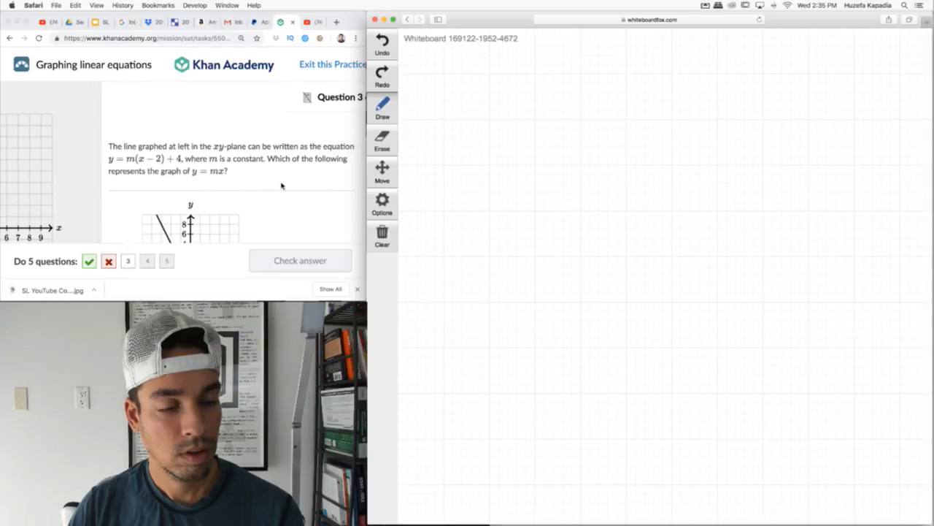
pyautogui.hscroll(-1, 281, 186)
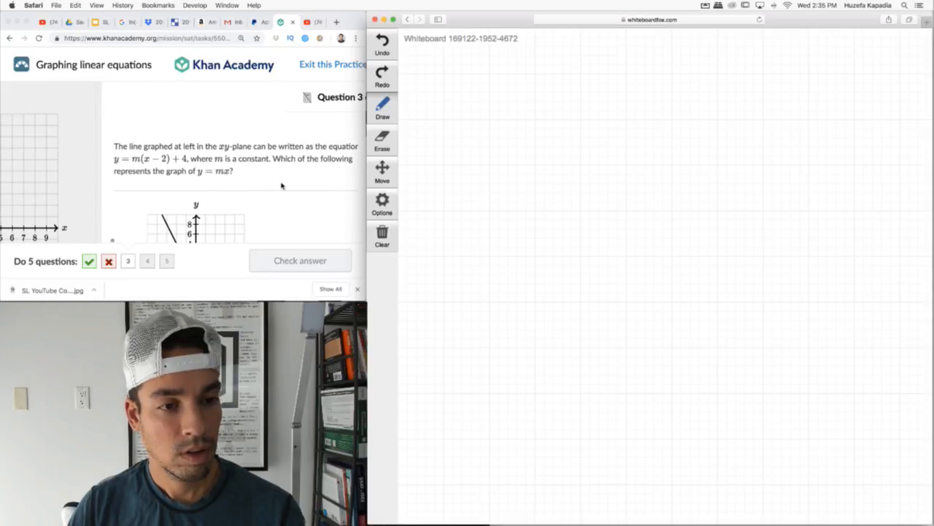
pyautogui.hscroll(-2, 281, 186)
pyautogui.hscroll(-5, 281, 186)
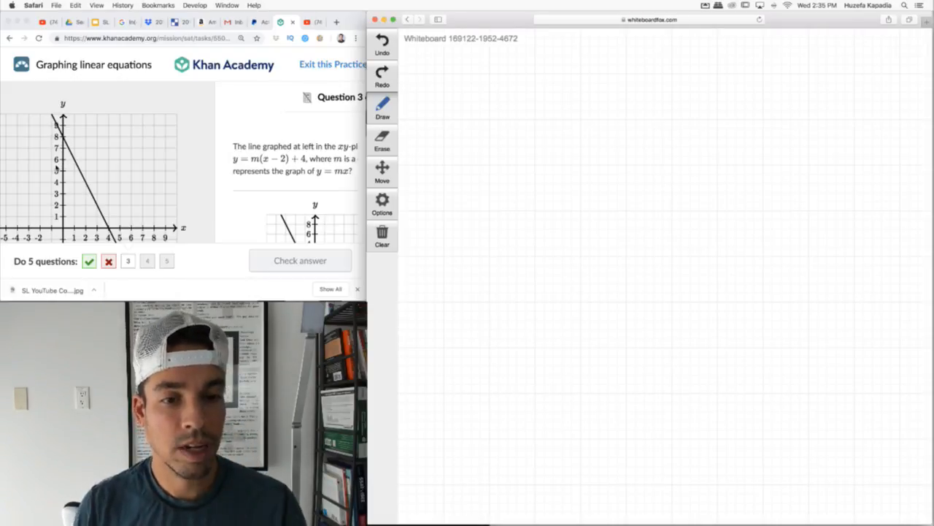
# Step: Handwrite y = -2X on the whiteboard grid
pyautogui.moveTo(482, 107)
pyautogui.mouseDown()
pyautogui.moveTo(491, 135)
pyautogui.moveTo(528, 107)
pyautogui.mouseUp()
pyautogui.moveTo(514, 116)
pyautogui.mouseDown()
pyautogui.moveTo(549, 110)
pyautogui.moveTo(574, 122)
pyautogui.mouseUp()
pyautogui.moveTo(577, 102)
pyautogui.mouseDown()
pyautogui.moveTo(595, 124)
pyautogui.moveTo(574, 125)
pyautogui.mouseUp()
pyautogui.hscroll(5, 247, 148)
pyautogui.hscroll(-4, 246, 148)
pyautogui.hscroll(-2, 247, 148)
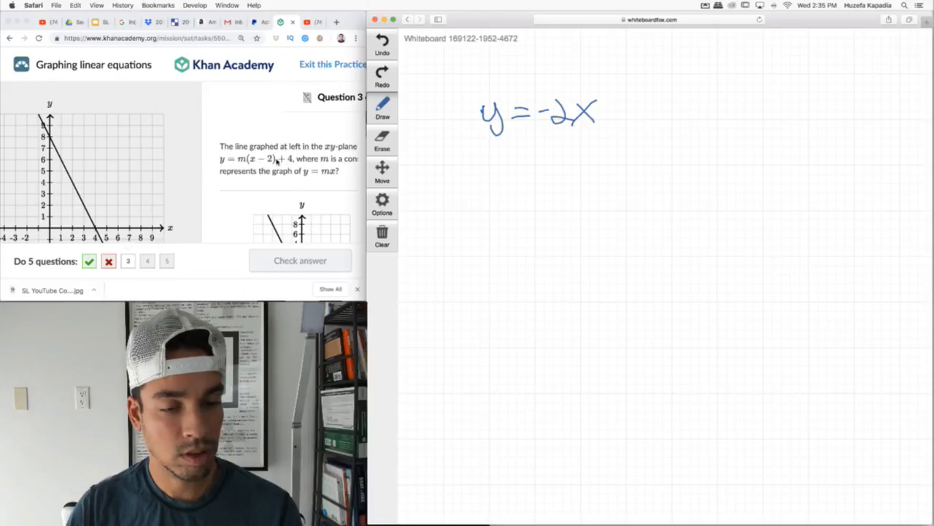
pyautogui.hscroll(3, 298, 167)
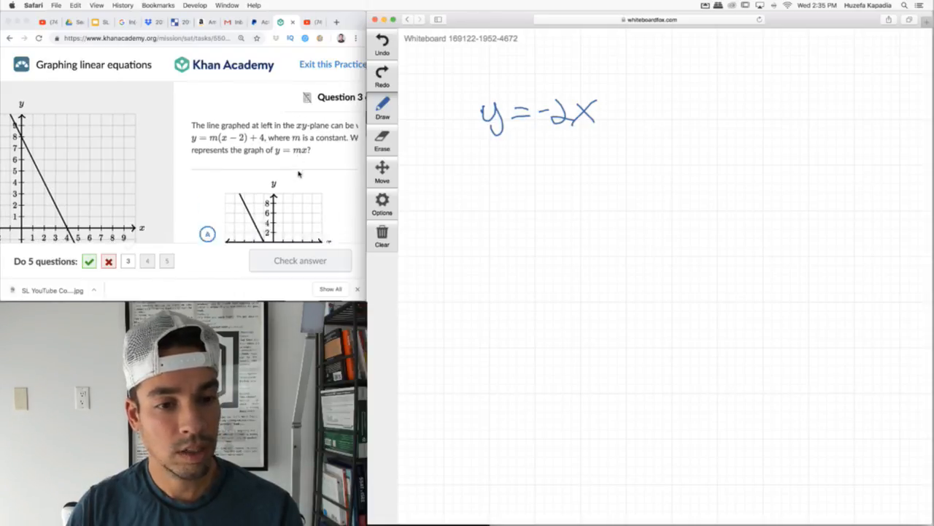
pyautogui.scroll(-3, 299, 176)
pyautogui.scroll(-3, 300, 173)
pyautogui.scroll(-3, 299, 173)
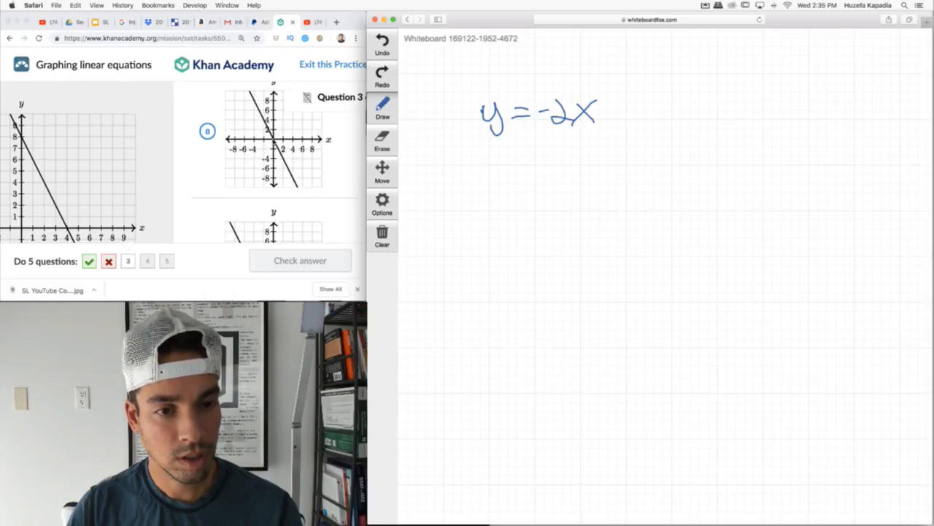
# Step: Submit graph choice B for question 3 and advance to question 4
pyautogui.click(233, 147)
pyautogui.scroll(-2, 232, 148)
pyautogui.scroll(-2, 232, 148)
pyautogui.scroll(3, 241, 157)
pyautogui.scroll(3, 255, 175)
pyautogui.scroll(3, 274, 194)
pyautogui.scroll(-3, 288, 211)
pyautogui.click(288, 201)
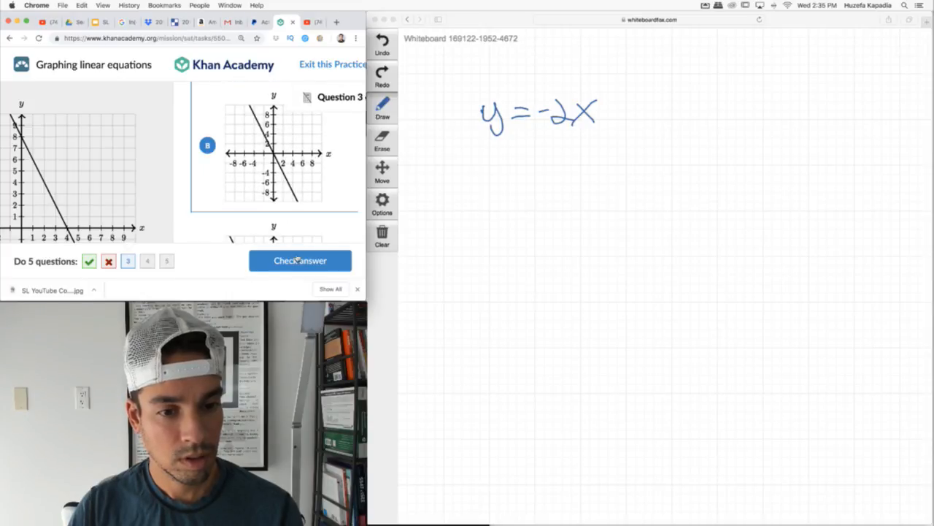
pyautogui.click(297, 260)
# Step: Advance to Question 4 and clear the whiteboard of the earlier y = -2x working
pyautogui.click(286, 262)
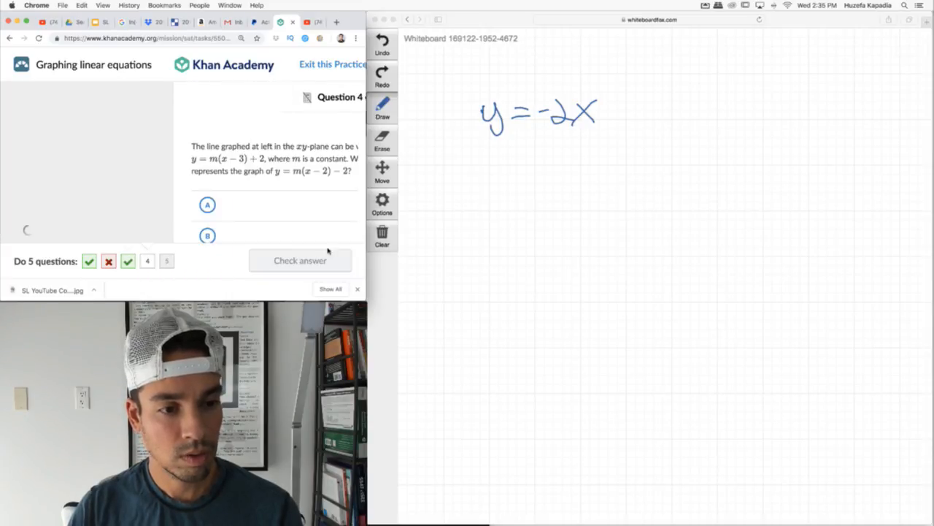
pyautogui.click(382, 238)
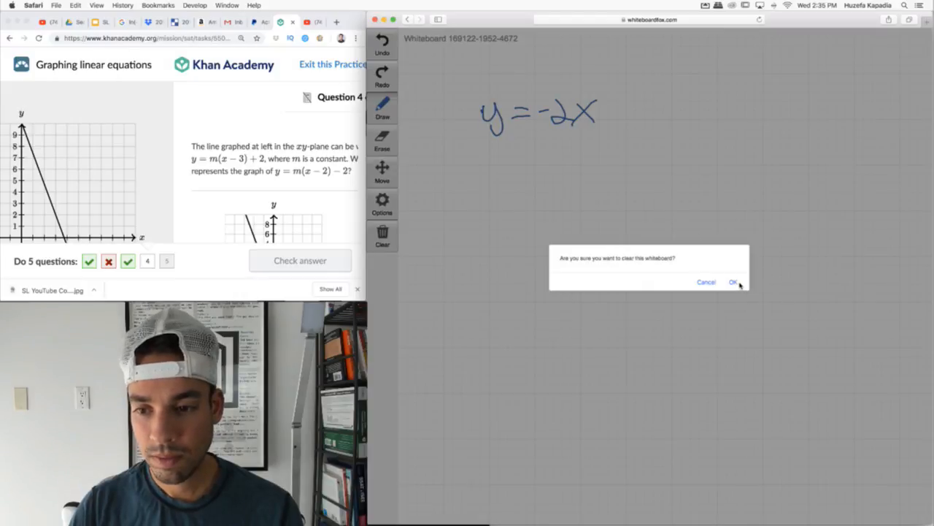
pyautogui.click(734, 282)
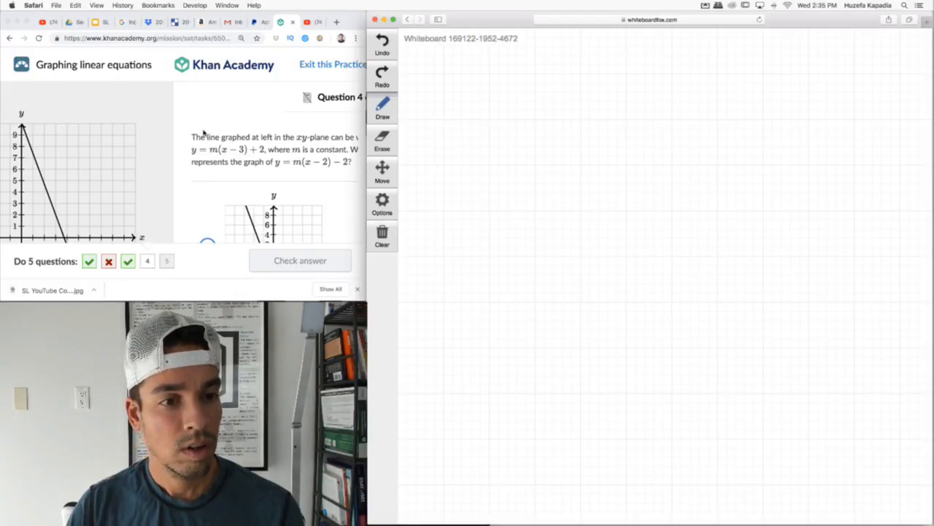
pyautogui.hscroll(2, 204, 132)
pyautogui.hscroll(-4, 204, 132)
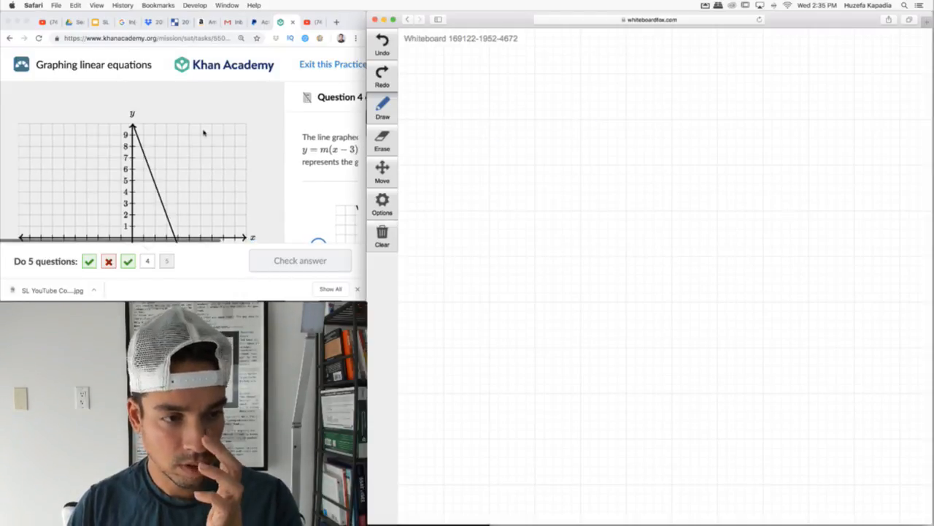
pyautogui.scroll(-4, 204, 132)
pyautogui.scroll(3, 203, 132)
pyautogui.hscroll(3, 203, 132)
pyautogui.hscroll(2, 203, 132)
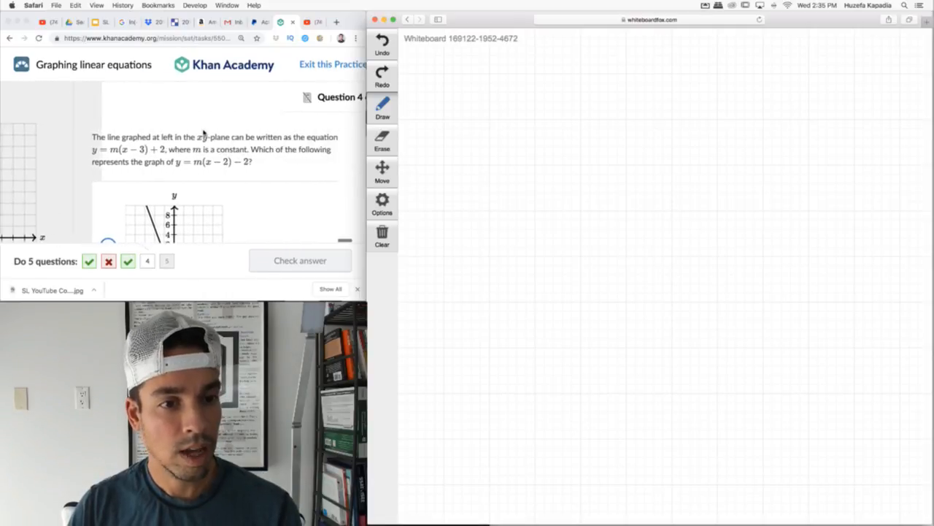
pyautogui.hscroll(-1, 204, 132)
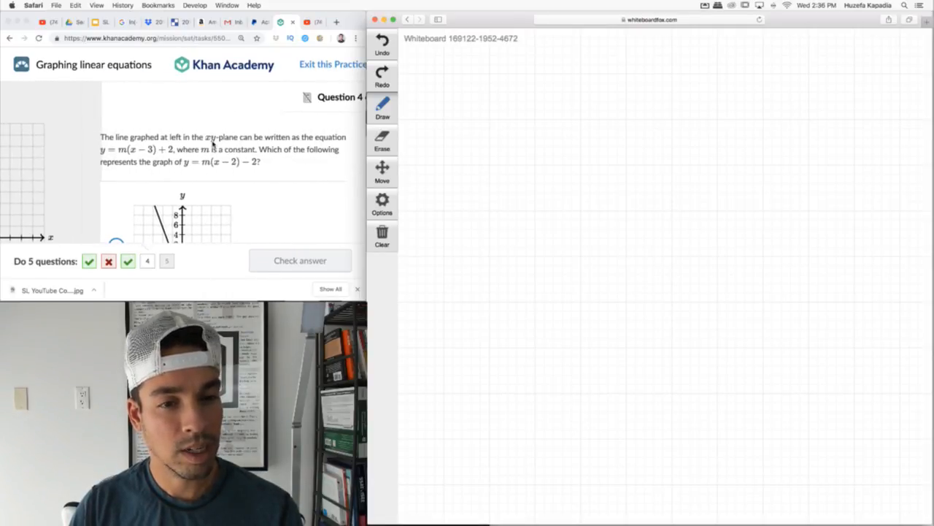
pyautogui.scroll(-2, 213, 143)
pyautogui.scroll(-1, 212, 144)
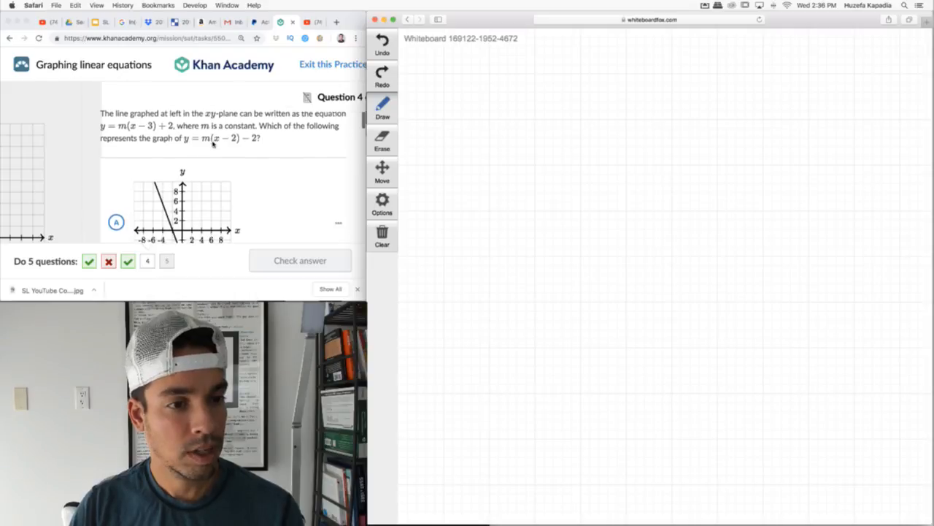
pyautogui.scroll(-1, 213, 144)
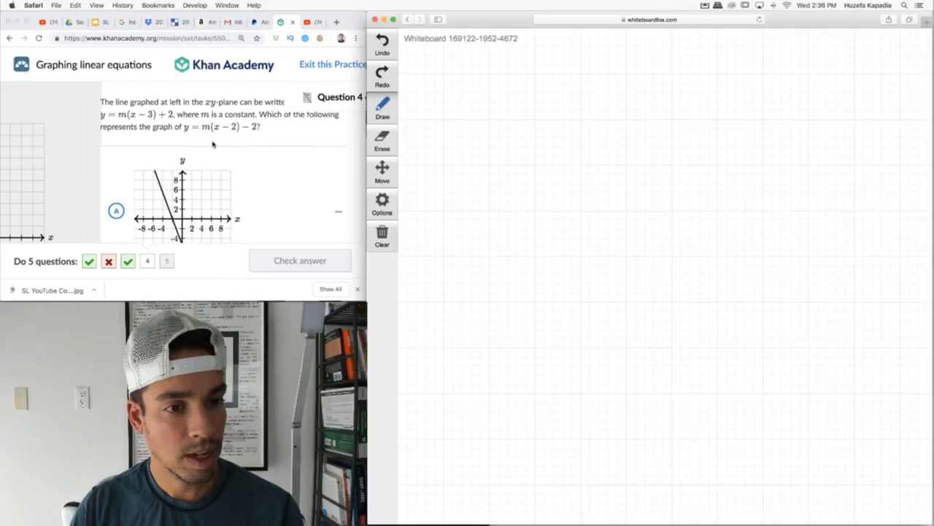
pyautogui.hscroll(-2, 212, 144)
pyautogui.hscroll(-1, 212, 144)
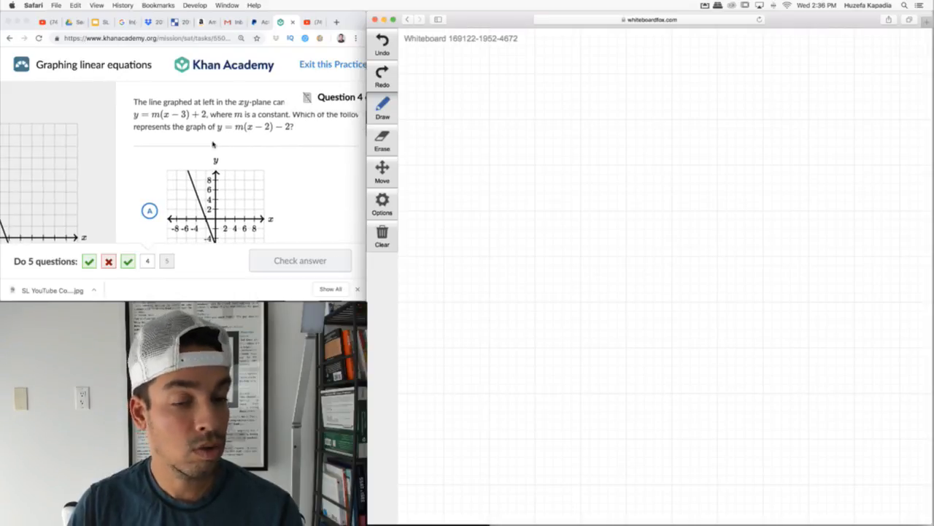
pyautogui.hscroll(-2, 212, 144)
pyautogui.hscroll(-1, 213, 144)
pyautogui.hscroll(-2, 213, 144)
pyautogui.hscroll(-2, 183, 146)
pyautogui.hscroll(-2, 214, 136)
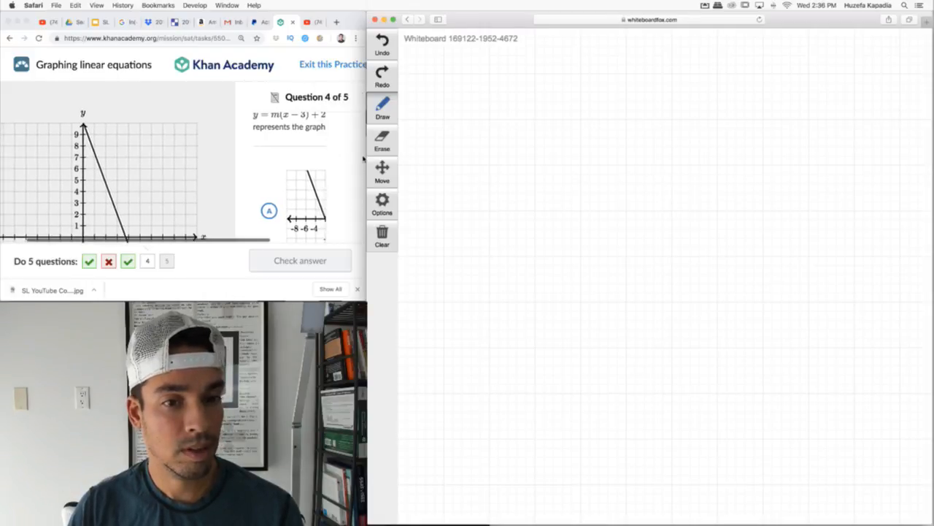
pyautogui.hscroll(2, 328, 172)
pyautogui.hscroll(2, 287, 183)
pyautogui.hscroll(1, 287, 183)
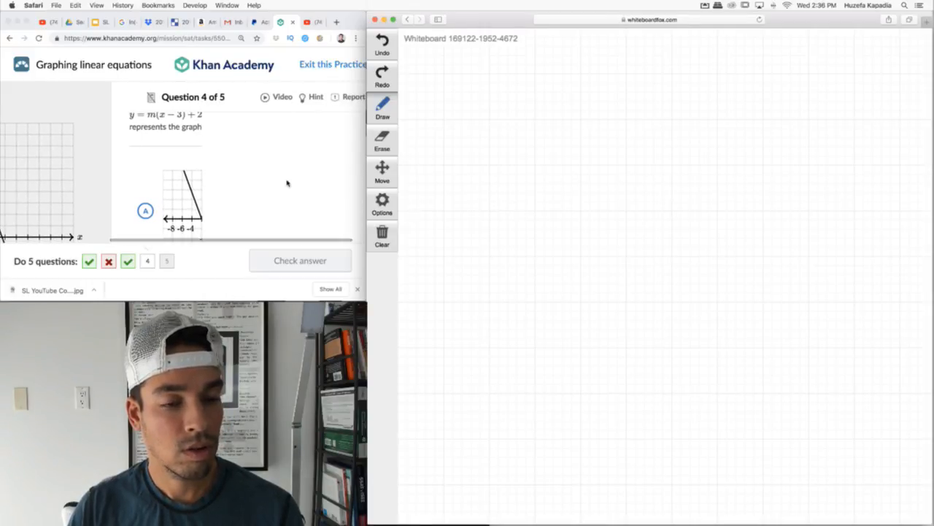
pyautogui.hscroll(1, 219, 182)
pyautogui.scroll(2, 152, 186)
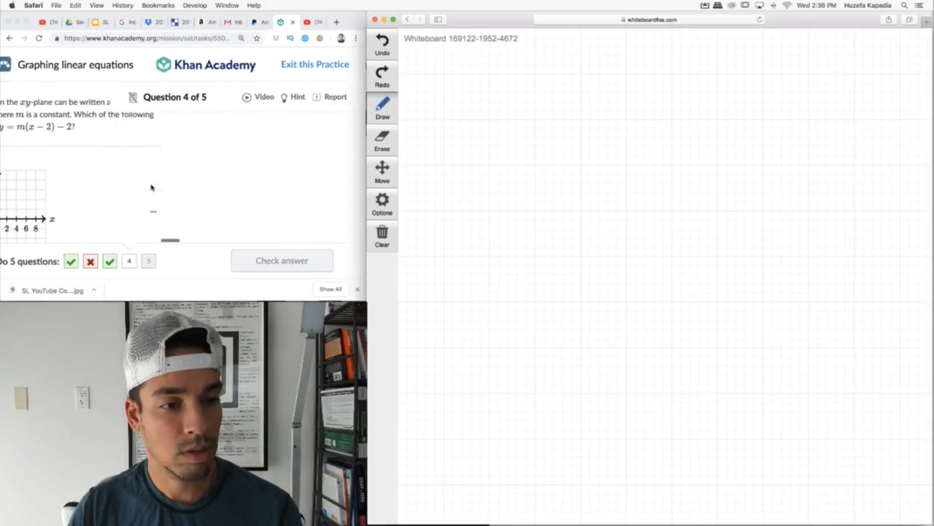
pyautogui.hscroll(-2, 151, 187)
pyautogui.hscroll(-1, 151, 188)
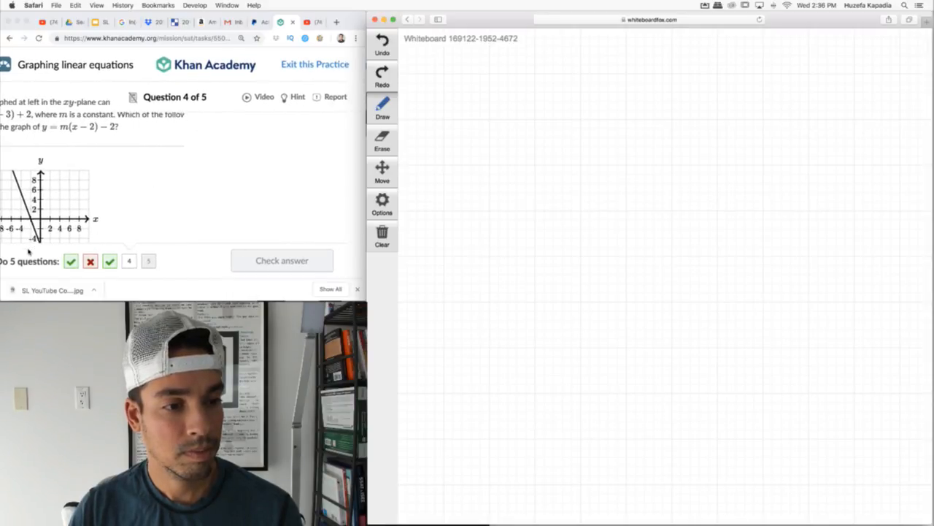
pyautogui.hscroll(-1, 28, 251)
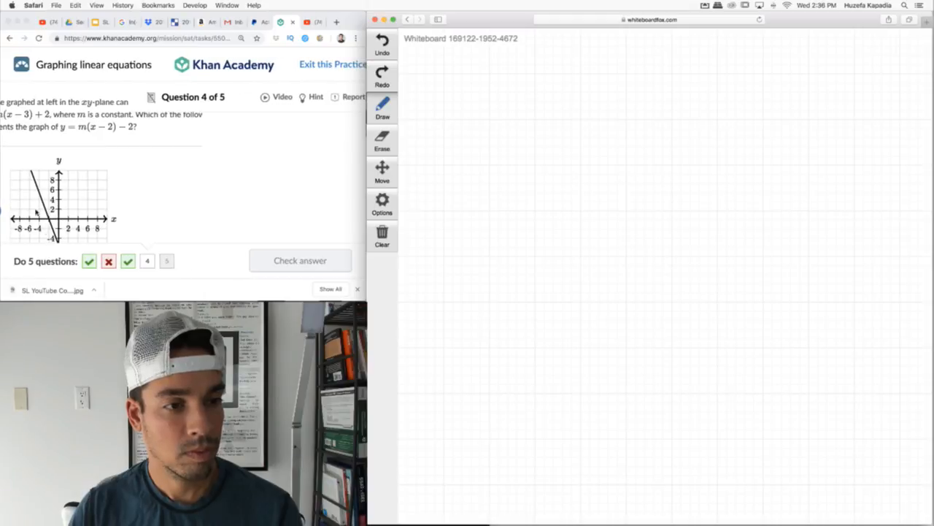
pyautogui.hscroll(-2, 16, 146)
pyautogui.hscroll(-2, 18, 124)
pyautogui.hscroll(-2, 18, 124)
pyautogui.hscroll(-3, 18, 124)
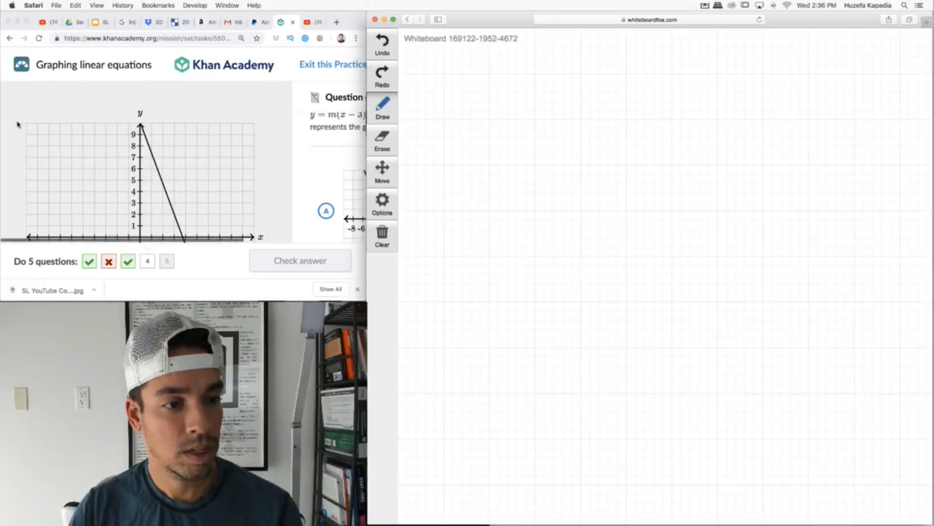
pyautogui.hscroll(1, 18, 124)
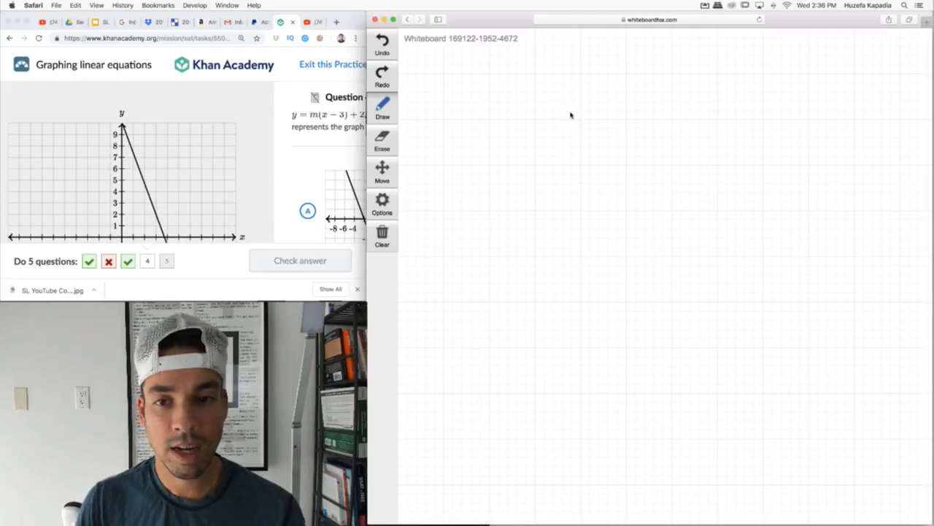
# Step: Handwrite the slope −8/3 as a fraction near the top of the grid
pyautogui.moveTo(562, 112)
pyautogui.mouseDown()
pyautogui.moveTo(609, 100)
pyautogui.moveTo(633, 119)
pyautogui.moveTo(613, 152)
pyautogui.mouseUp()
pyautogui.hscroll(4, 275, 144)
pyautogui.scroll(-2, 275, 144)
pyautogui.scroll(-2, 275, 144)
pyautogui.scroll(2, 275, 144)
pyautogui.scroll(3, 275, 143)
pyautogui.scroll(3, 275, 144)
pyautogui.scroll(1, 275, 145)
pyautogui.scroll(3, 275, 145)
pyautogui.scroll(1, 275, 145)
pyautogui.hscroll(1, 275, 144)
pyautogui.hscroll(1, 274, 145)
pyautogui.scroll(-2, 275, 145)
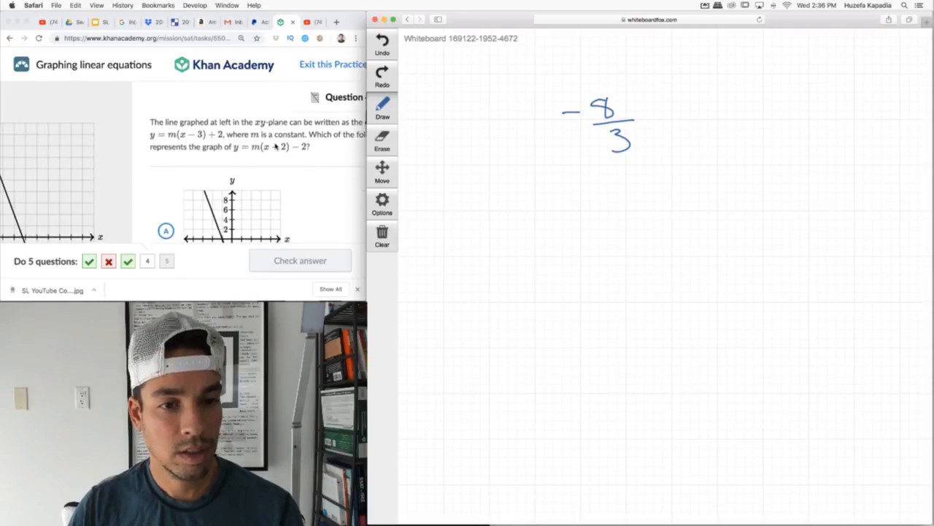
pyautogui.scroll(-1, 275, 146)
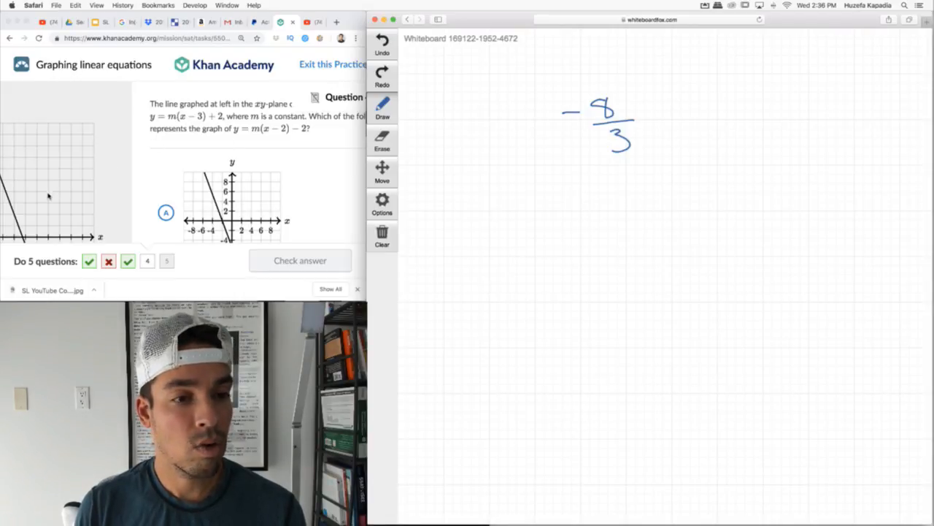
pyautogui.hscroll(-3, 38, 184)
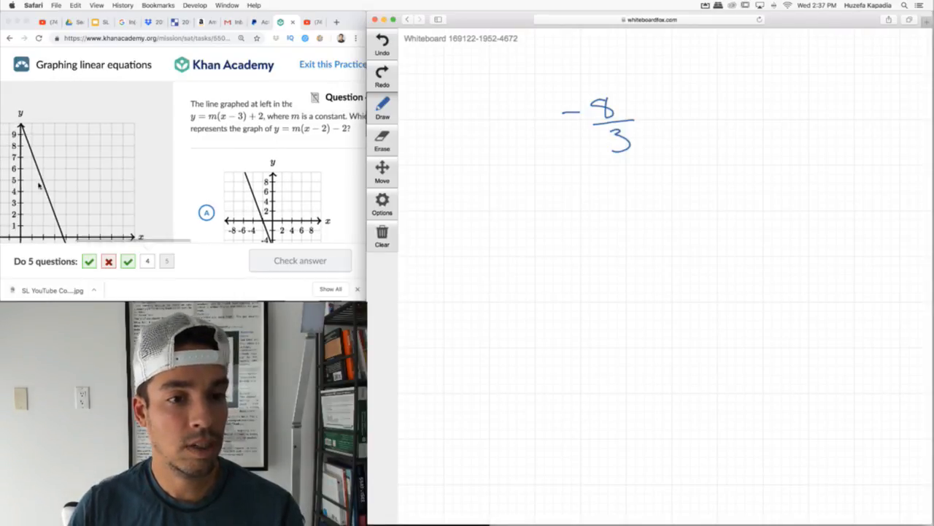
pyautogui.hscroll(-1, 38, 184)
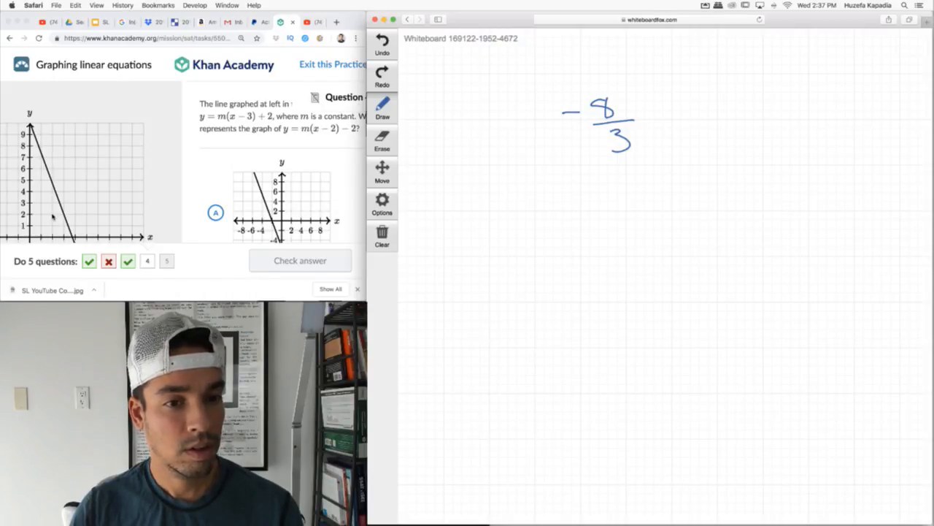
pyautogui.scroll(-1, 52, 216)
pyautogui.scroll(-2, 53, 216)
pyautogui.scroll(-1, 53, 216)
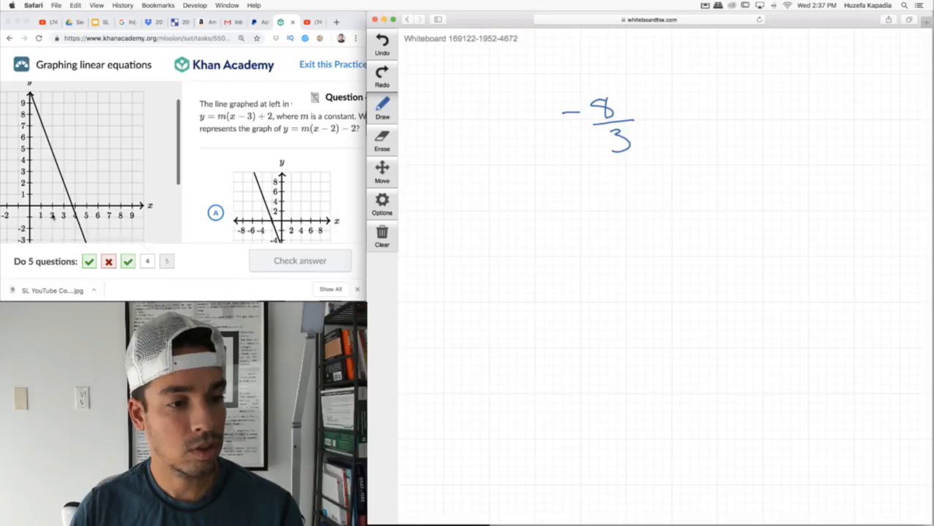
pyautogui.scroll(-1, 53, 216)
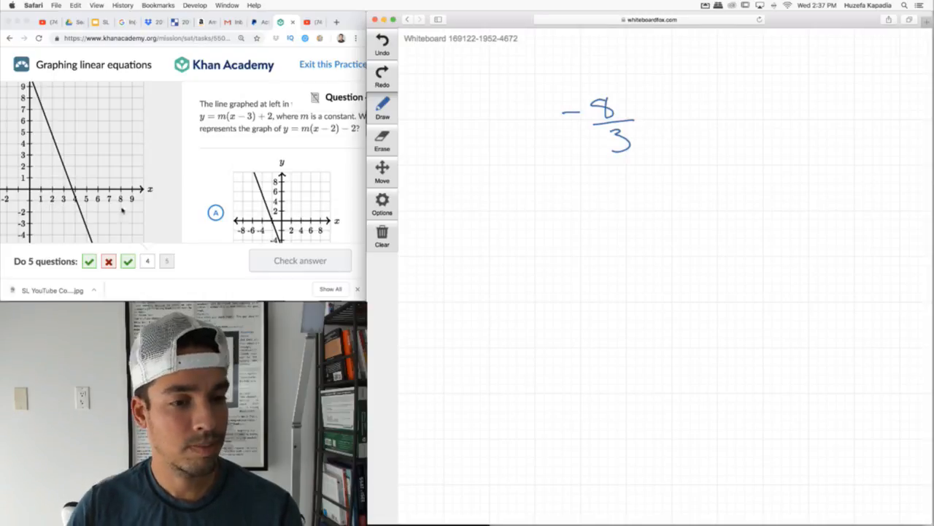
pyautogui.scroll(-3, 234, 197)
pyautogui.scroll(-1, 277, 186)
pyautogui.scroll(-1, 277, 186)
pyautogui.scroll(-1, 277, 184)
pyautogui.scroll(-1, 277, 183)
pyautogui.scroll(-1, 274, 168)
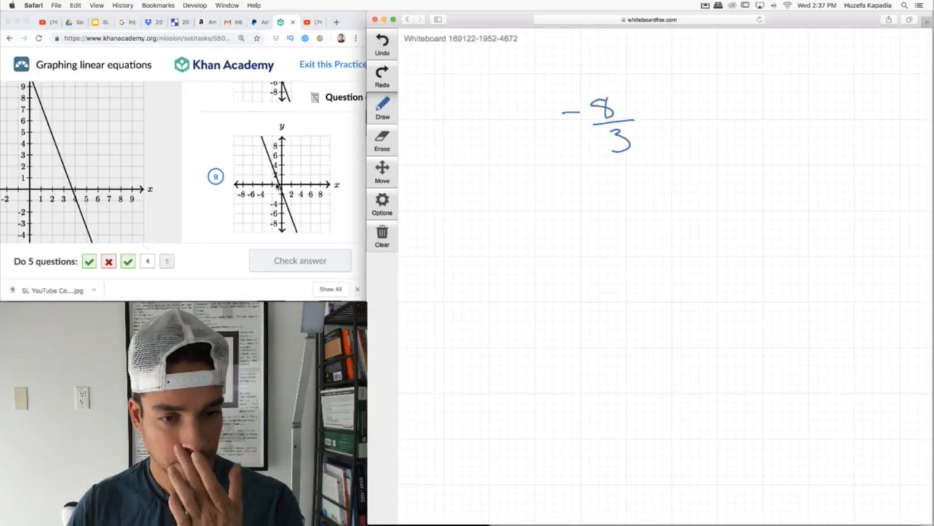
pyautogui.scroll(-1, 277, 186)
pyautogui.scroll(-3, 281, 190)
pyautogui.scroll(-1, 285, 193)
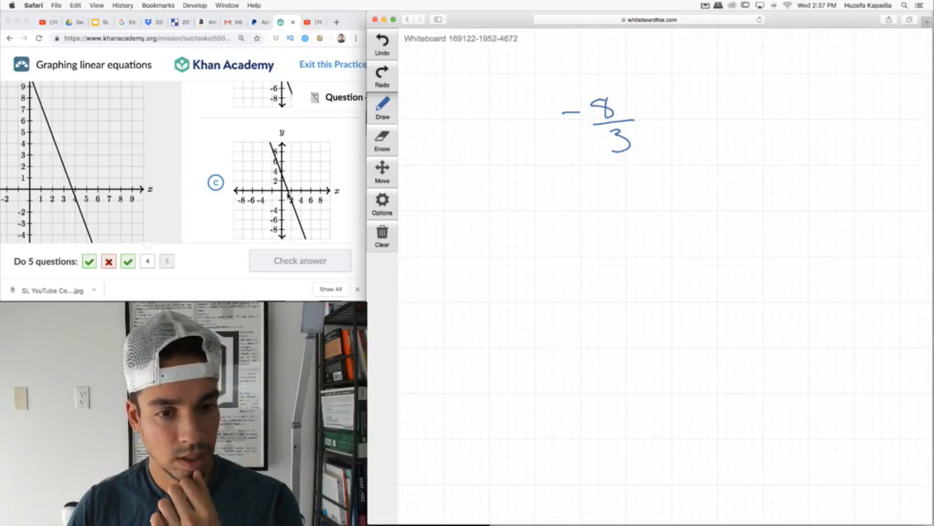
pyautogui.scroll(-3, 290, 196)
pyautogui.scroll(2, 290, 190)
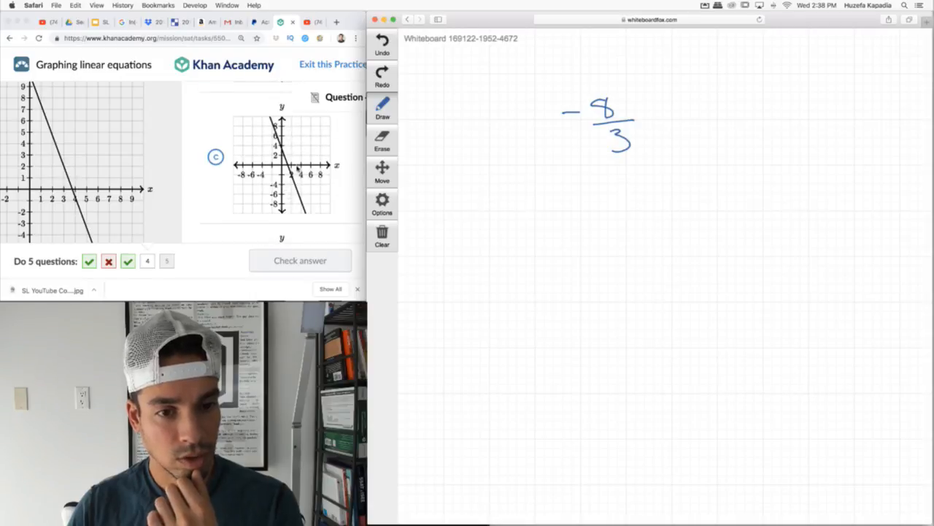
# Step: Answer question 4 with graph C, check it, and move on to question 5
pyautogui.click(291, 176)
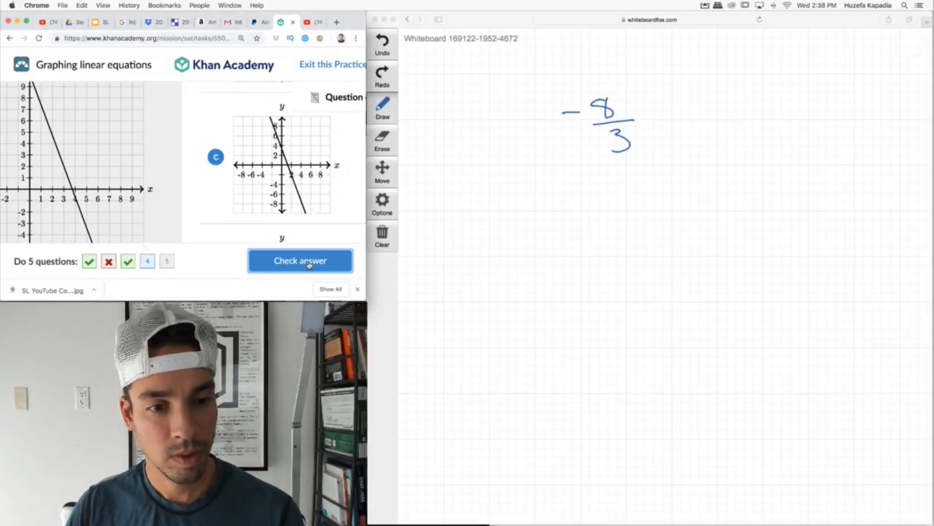
pyautogui.click(308, 263)
pyautogui.click(309, 262)
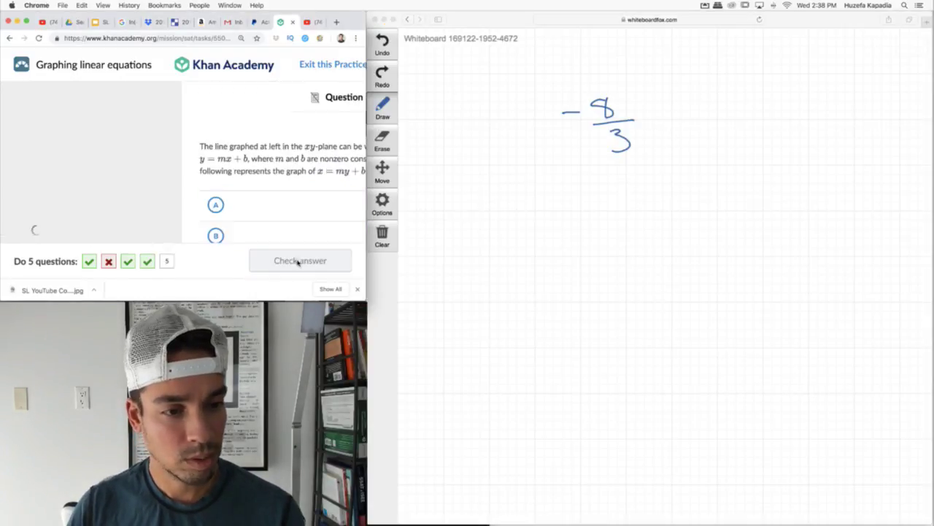
# Step: Clear the −8/3 work from the whiteboard
pyautogui.click(382, 235)
pyautogui.click(733, 279)
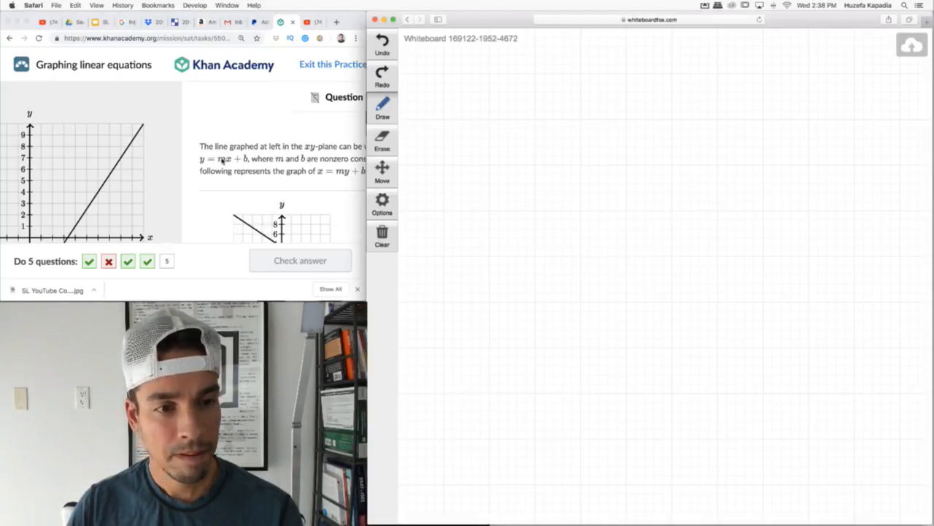
pyautogui.hscroll(3, 223, 160)
pyautogui.hscroll(4, 230, 161)
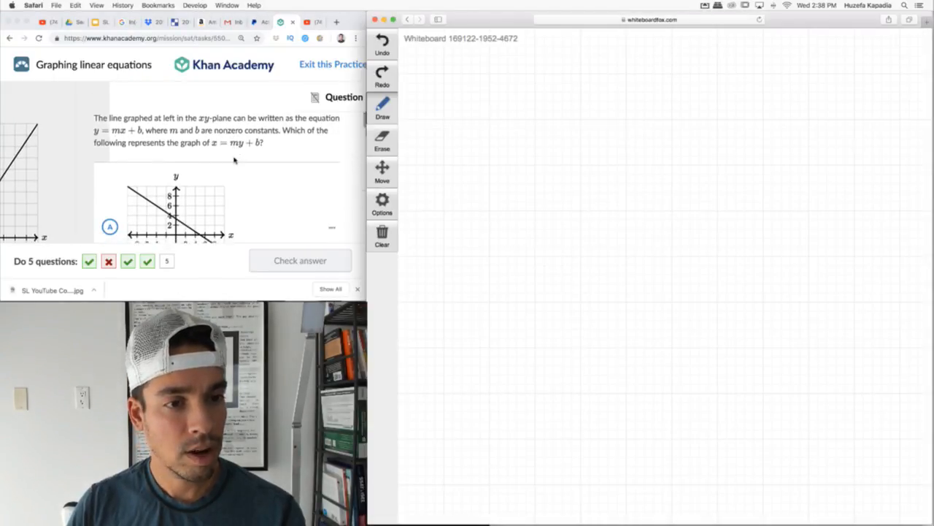
pyautogui.hscroll(-1, 235, 160)
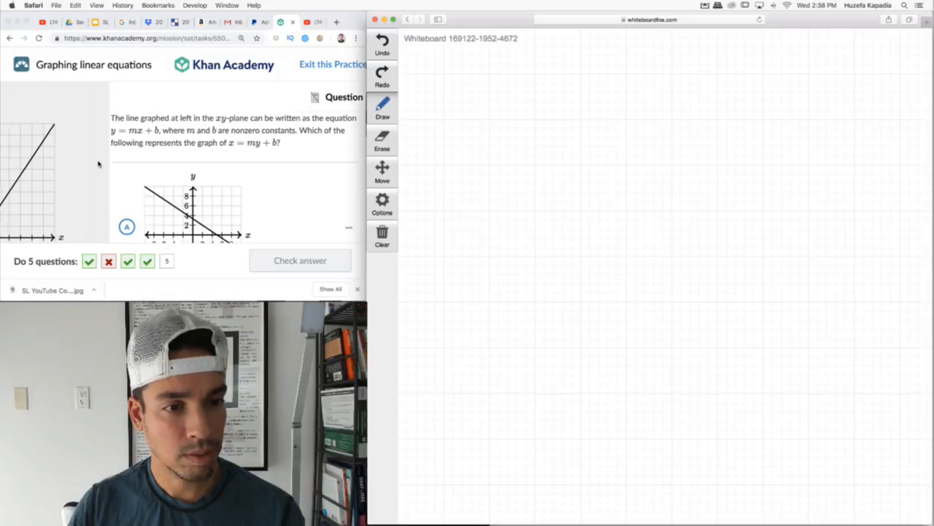
pyautogui.hscroll(-2, 99, 163)
pyautogui.hscroll(-5, 98, 163)
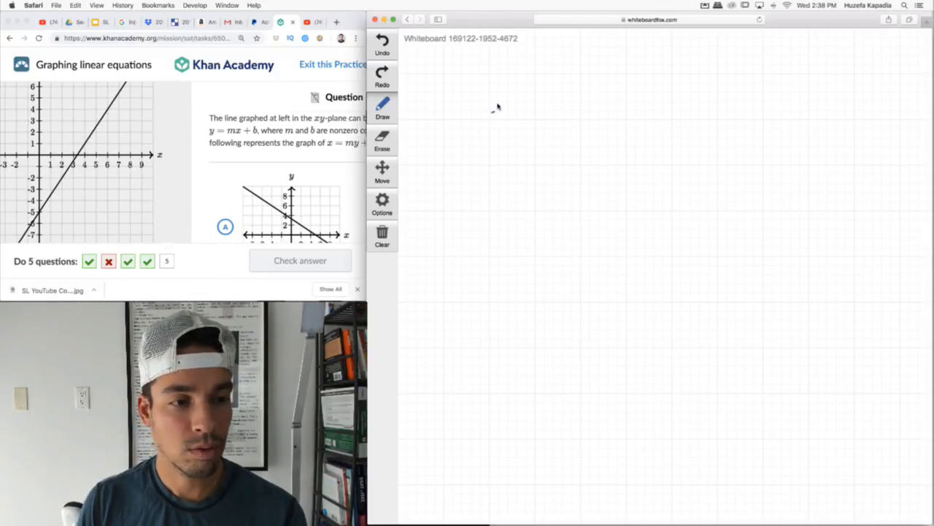
# Step: Handwrite y = 3/2 x − 5 on the grid, undoing a stray stroke after the x
pyautogui.moveTo(494, 108)
pyautogui.mouseDown()
pyautogui.moveTo(511, 137)
pyautogui.moveTo(545, 113)
pyautogui.mouseUp()
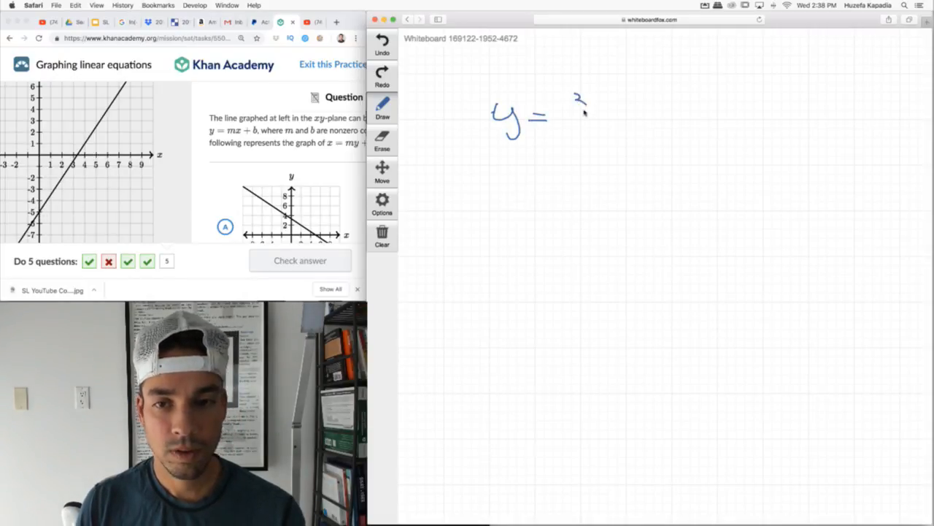
pyautogui.moveTo(569, 117)
pyautogui.mouseDown()
pyautogui.moveTo(600, 115)
pyautogui.moveTo(603, 137)
pyautogui.moveTo(632, 125)
pyautogui.mouseUp()
pyautogui.moveTo(633, 106)
pyautogui.mouseDown()
pyautogui.moveTo(615, 125)
pyautogui.moveTo(688, 121)
pyautogui.moveTo(663, 111)
pyautogui.moveTo(681, 130)
pyautogui.mouseUp()
pyautogui.click(385, 46)
pyautogui.moveTo(686, 99); pyautogui.dragTo(702, 97)
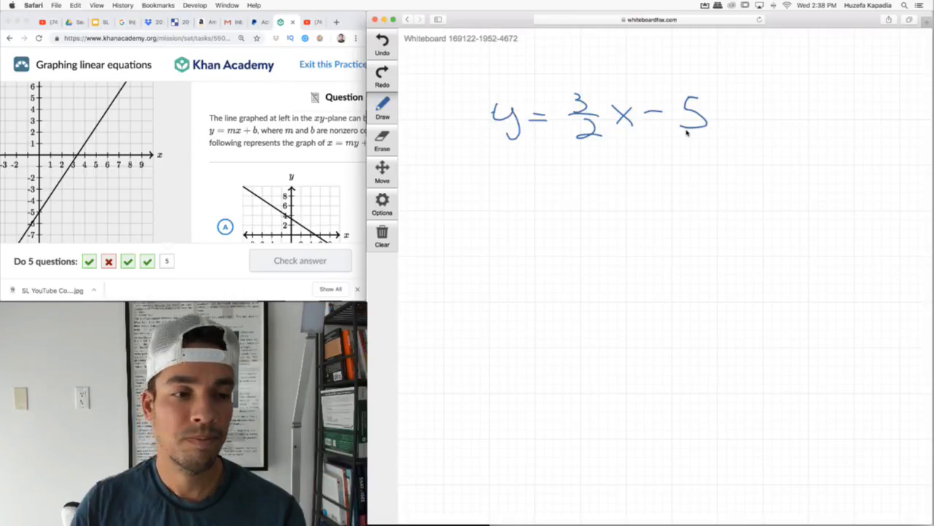
pyautogui.hscroll(5, 241, 125)
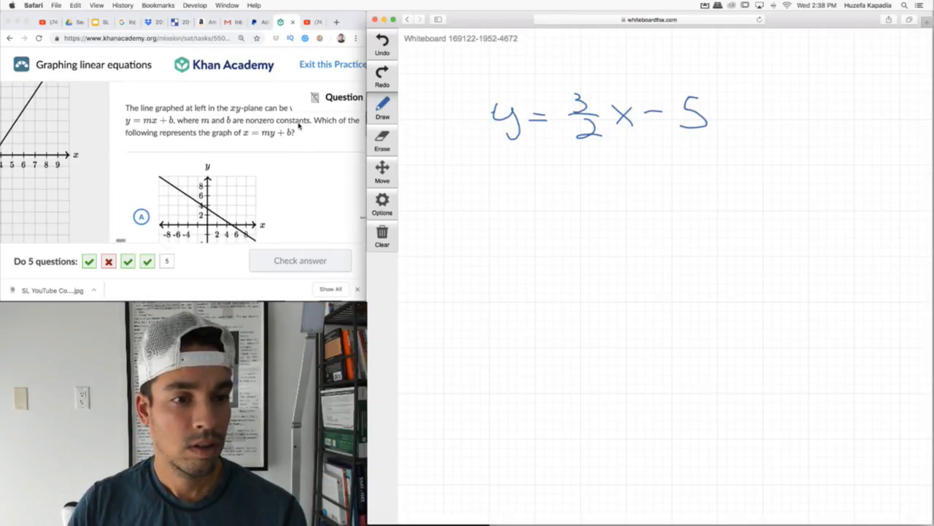
pyautogui.hscroll(1, 299, 126)
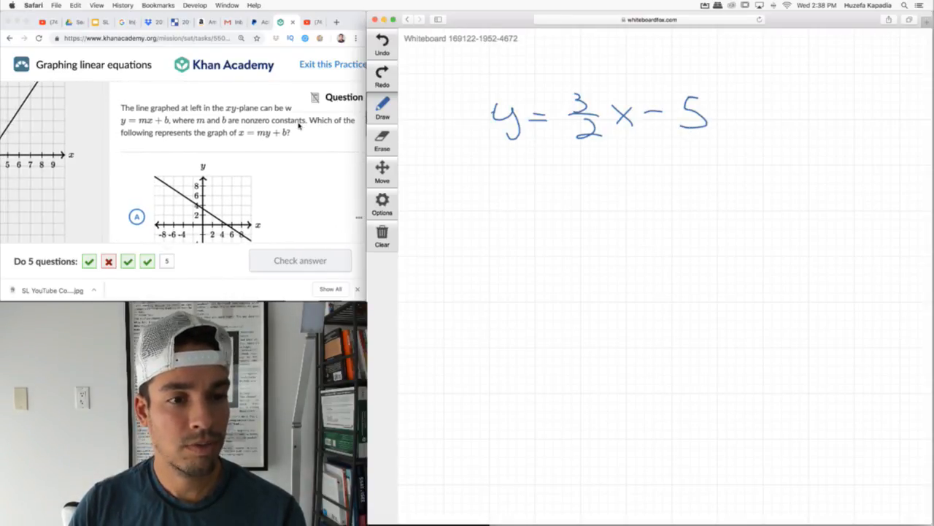
pyautogui.scroll(-1, 299, 125)
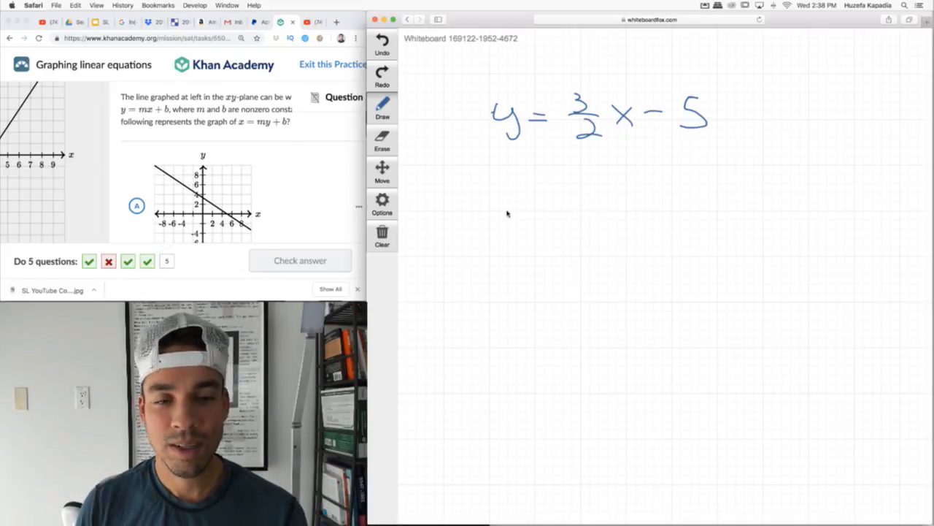
# Step: Handwrite the swapped equation x = 3/2 y − 5 below the first line
pyautogui.moveTo(503, 208)
pyautogui.mouseDown()
pyautogui.moveTo(521, 228)
pyautogui.moveTo(559, 217)
pyautogui.mouseUp()
pyautogui.moveTo(538, 222); pyautogui.dragTo(560, 223)
pyautogui.moveTo(583, 202); pyautogui.dragTo(602, 226)
pyautogui.moveTo(583, 235)
pyautogui.mouseDown()
pyautogui.moveTo(602, 249)
pyautogui.moveTo(629, 248)
pyautogui.mouseUp()
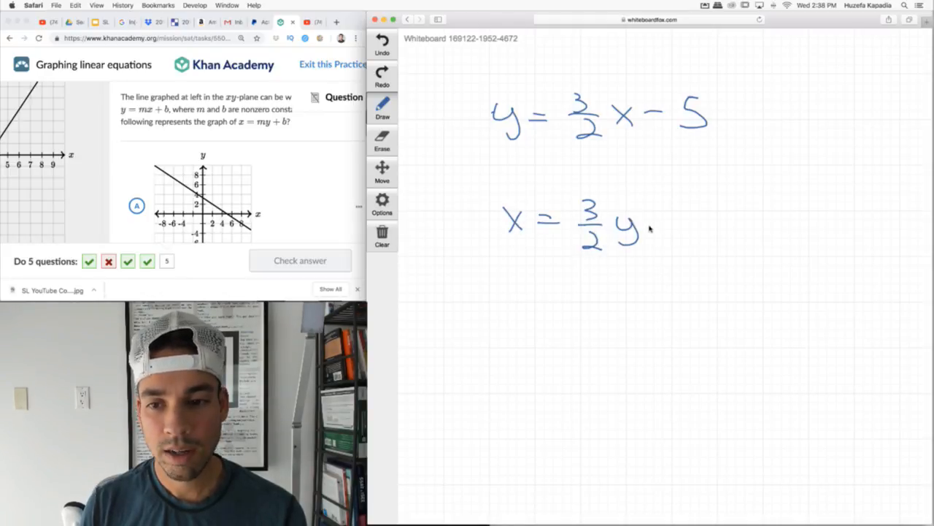
pyautogui.moveTo(695, 216); pyautogui.dragTo(688, 238)
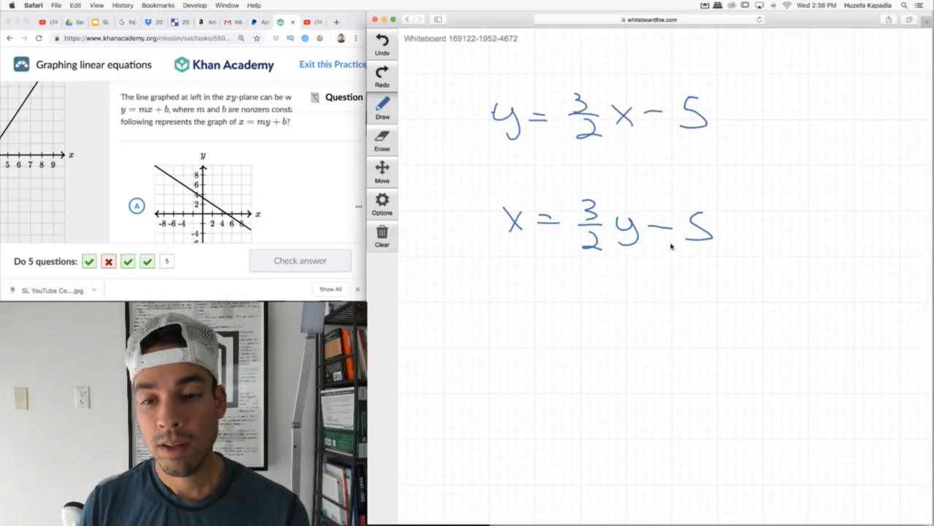
# Step: Write x + 5 = 3/2 y and wrap it in 2/3( … ) to multiply both sides
pyautogui.moveTo(501, 300)
pyautogui.mouseDown()
pyautogui.moveTo(517, 320)
pyautogui.moveTo(503, 322)
pyautogui.moveTo(537, 321)
pyautogui.mouseUp()
pyautogui.moveTo(527, 311); pyautogui.dragTo(560, 322)
pyautogui.moveTo(622, 295); pyautogui.dragTo(620, 308)
pyautogui.moveTo(617, 314)
pyautogui.mouseDown()
pyautogui.moveTo(645, 313)
pyautogui.moveTo(645, 330)
pyautogui.moveTo(667, 326)
pyautogui.mouseUp()
pyautogui.moveTo(679, 308); pyautogui.dragTo(661, 336)
pyautogui.moveTo(434, 290); pyautogui.dragTo(457, 317)
pyautogui.moveTo(435, 324); pyautogui.dragTo(439, 339)
pyautogui.moveTo(511, 276); pyautogui.dragTo(503, 346)
pyautogui.moveTo(669, 270); pyautogui.dragTo(687, 357)
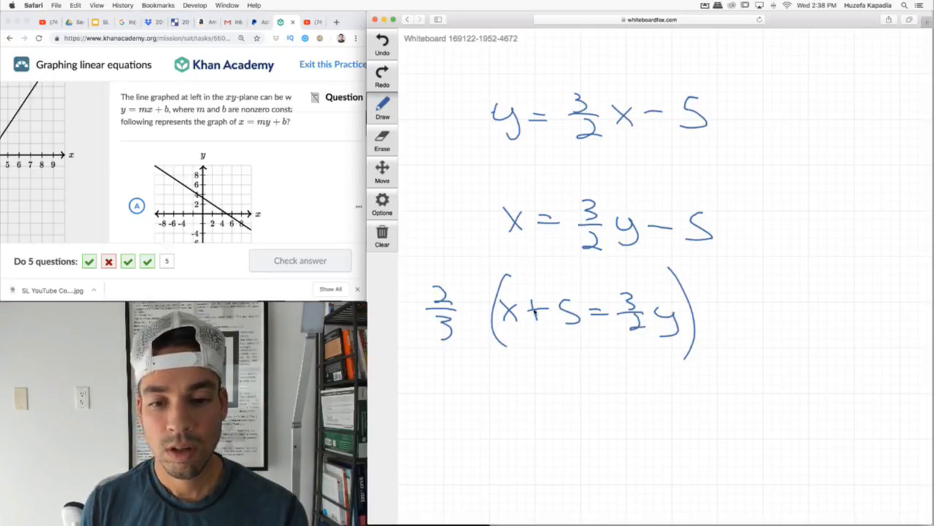
# Step: Write 2/3 x + 10/3, erase the trailing = y, and put y = in front
pyautogui.moveTo(521, 371)
pyautogui.mouseDown()
pyautogui.moveTo(537, 395)
pyautogui.moveTo(562, 395)
pyautogui.mouseUp()
pyautogui.moveTo(562, 378)
pyautogui.mouseDown()
pyautogui.moveTo(548, 395)
pyautogui.moveTo(590, 385)
pyautogui.mouseUp()
pyautogui.moveTo(580, 378); pyautogui.dragTo(580, 393)
pyautogui.moveTo(610, 362); pyautogui.dragTo(612, 379)
pyautogui.moveTo(623, 367)
pyautogui.mouseDown()
pyautogui.moveTo(632, 387)
pyautogui.moveTo(615, 408)
pyautogui.moveTo(668, 395)
pyautogui.mouseUp()
pyautogui.moveTo(684, 385); pyautogui.dragTo(699, 418)
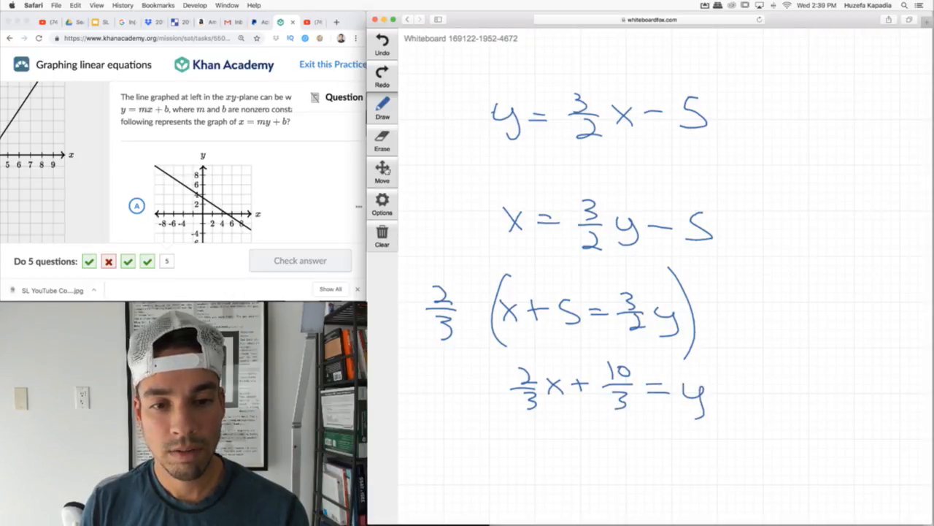
pyautogui.moveTo(645, 394); pyautogui.dragTo(709, 397)
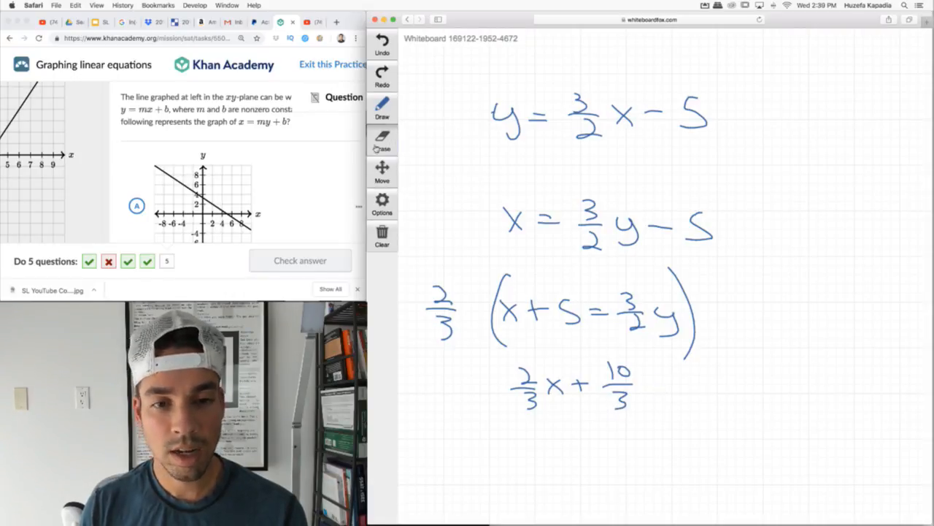
pyautogui.moveTo(462, 381); pyautogui.dragTo(457, 410)
pyautogui.moveTo(484, 385); pyautogui.dragTo(497, 385)
pyautogui.moveTo(481, 394); pyautogui.dragTo(499, 394)
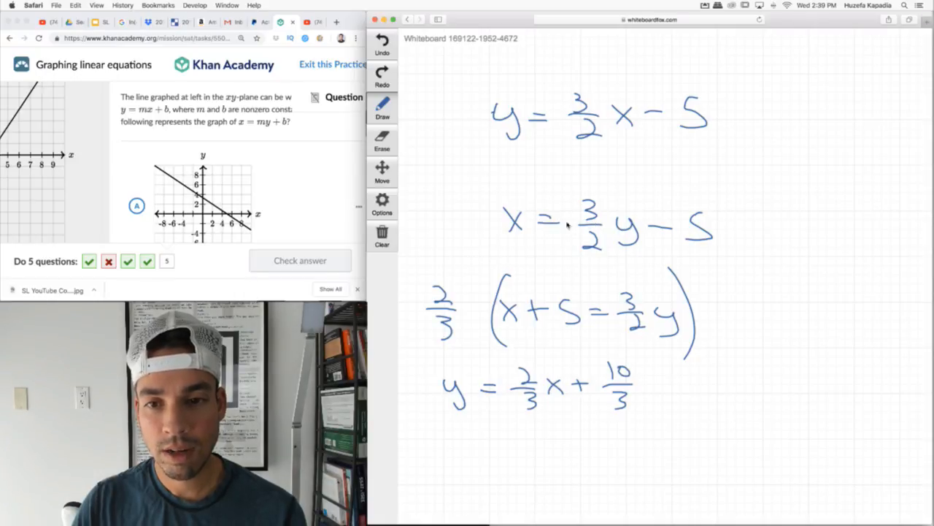
pyautogui.scroll(-1, 215, 162)
pyautogui.scroll(-1, 211, 164)
pyautogui.scroll(-1, 208, 165)
pyautogui.scroll(-1, 200, 167)
pyautogui.scroll(-3, 202, 169)
pyautogui.scroll(-1, 202, 175)
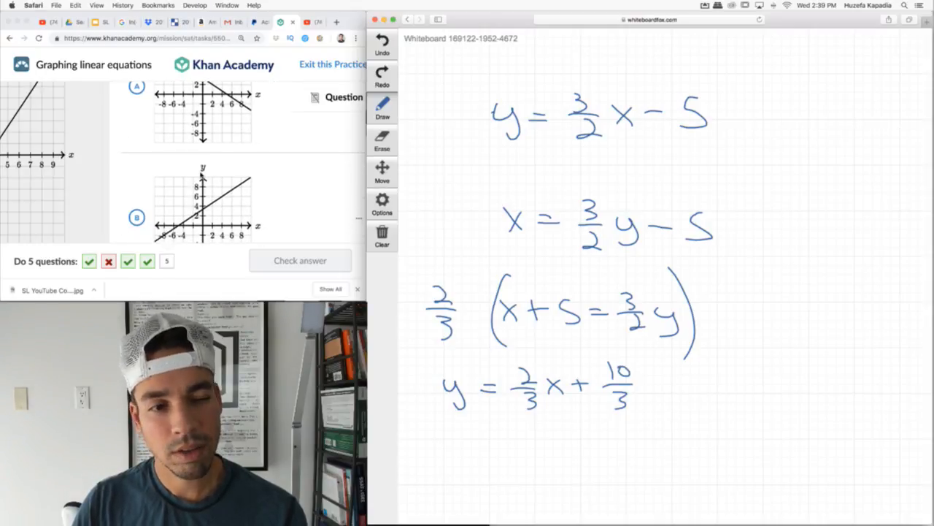
pyautogui.scroll(-1, 202, 176)
pyautogui.scroll(-1, 202, 175)
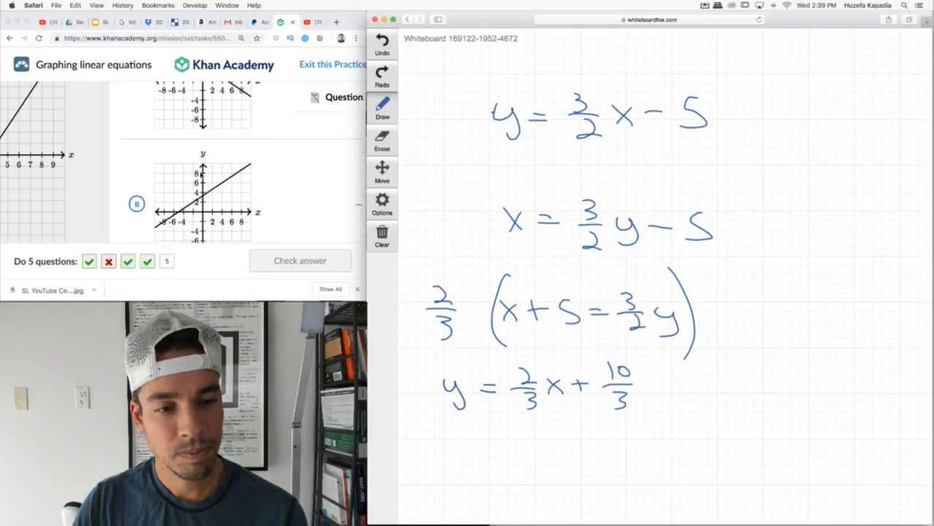
pyautogui.scroll(-1, 202, 174)
pyautogui.scroll(-1, 201, 174)
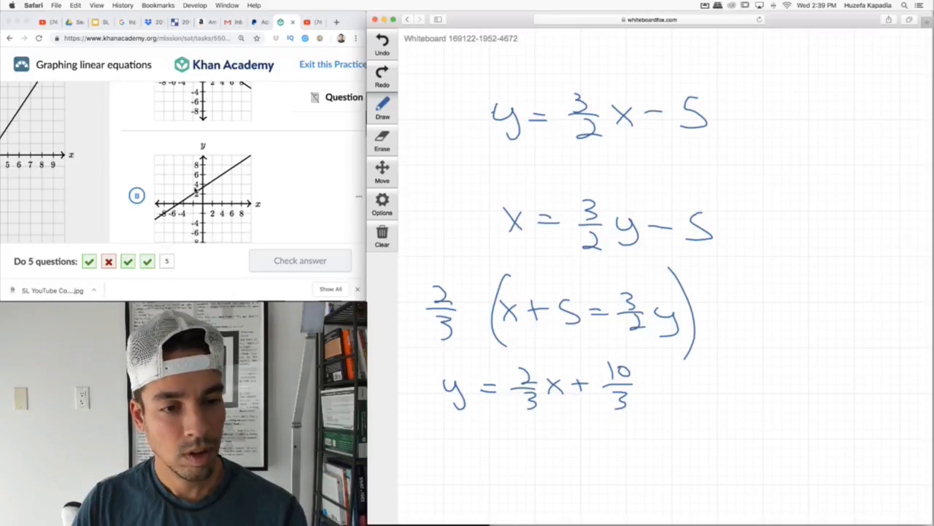
# Step: Answer question 5 with graph B and check it as correct
pyautogui.click(235, 192)
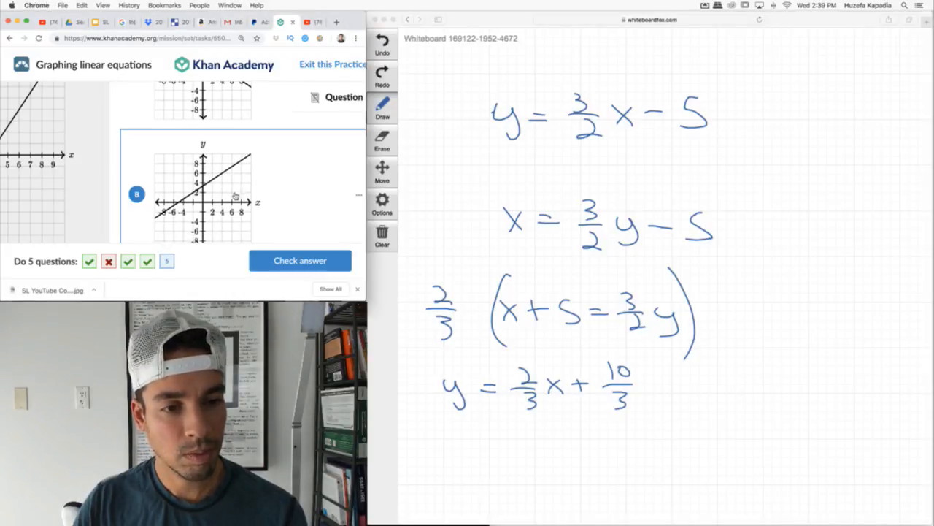
pyautogui.scroll(1, 219, 202)
pyautogui.scroll(1, 204, 203)
pyautogui.scroll(-1, 193, 203)
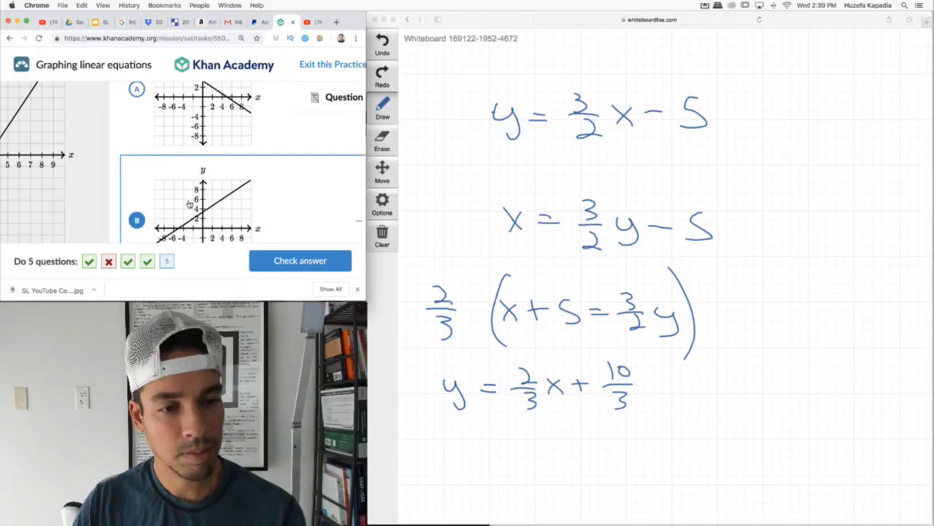
pyautogui.scroll(-1, 189, 204)
pyautogui.scroll(-2, 190, 205)
pyautogui.scroll(-2, 189, 205)
pyautogui.scroll(-1, 189, 204)
pyautogui.scroll(-1, 207, 196)
pyautogui.scroll(-2, 208, 196)
pyautogui.scroll(-1, 207, 196)
pyautogui.scroll(-1, 207, 195)
pyautogui.scroll(-1, 207, 195)
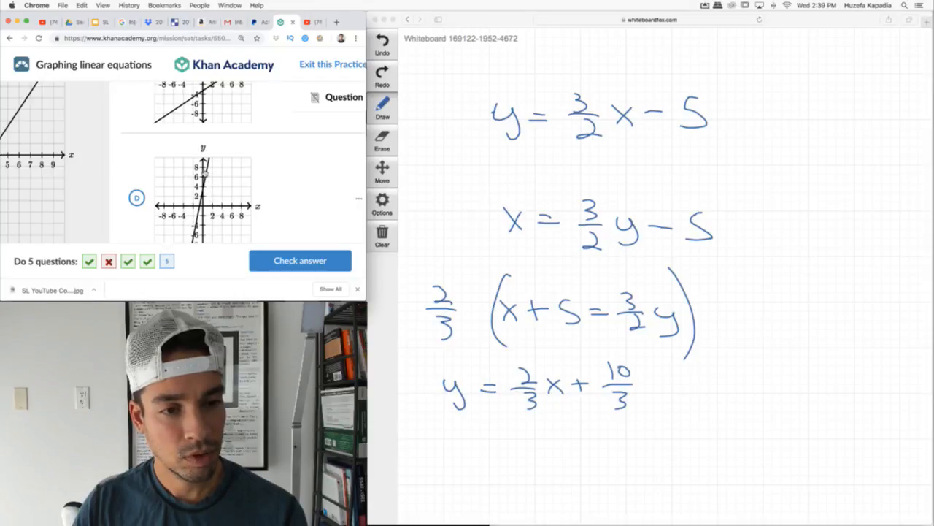
pyautogui.scroll(-1, 214, 179)
pyautogui.scroll(-1, 212, 193)
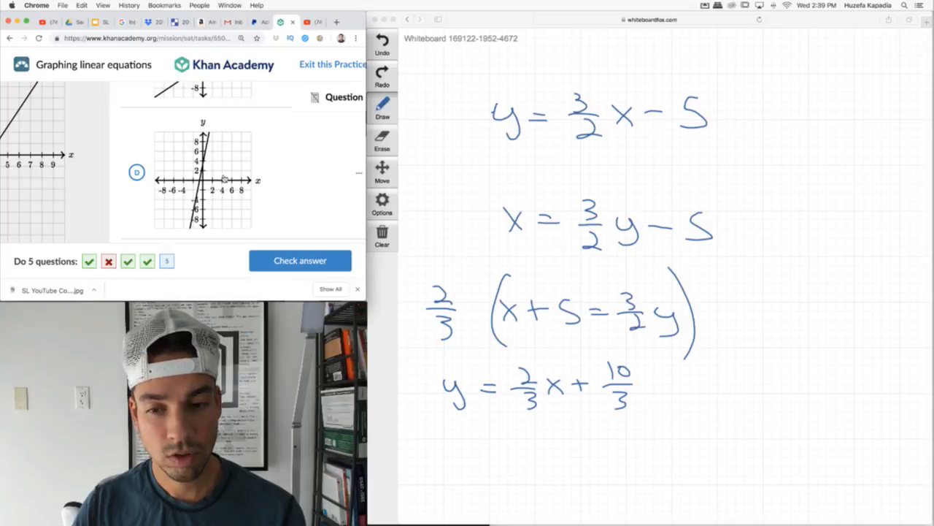
pyautogui.scroll(1, 225, 179)
pyautogui.scroll(1, 224, 179)
pyautogui.scroll(3, 224, 179)
pyautogui.scroll(1, 224, 180)
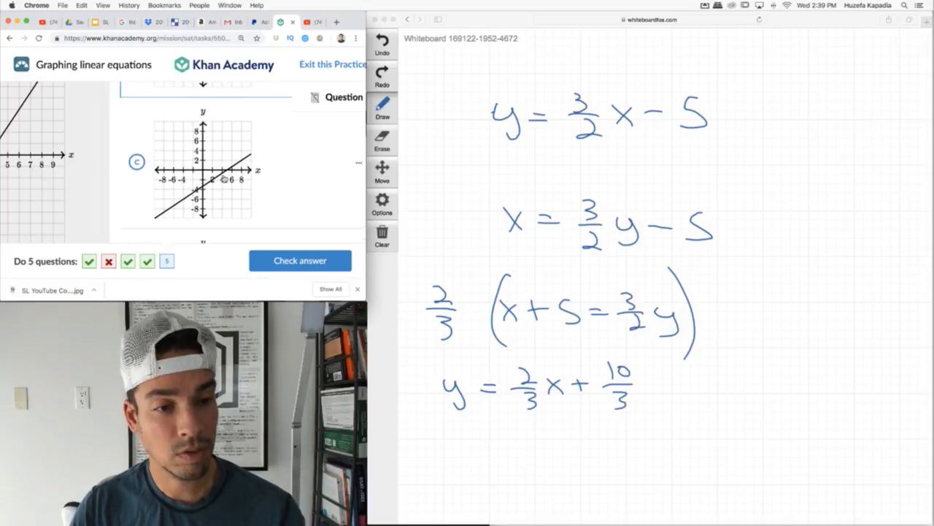
pyautogui.scroll(1, 224, 179)
pyautogui.scroll(2, 222, 179)
pyautogui.scroll(1, 221, 179)
pyautogui.scroll(1, 222, 180)
pyautogui.click(273, 264)
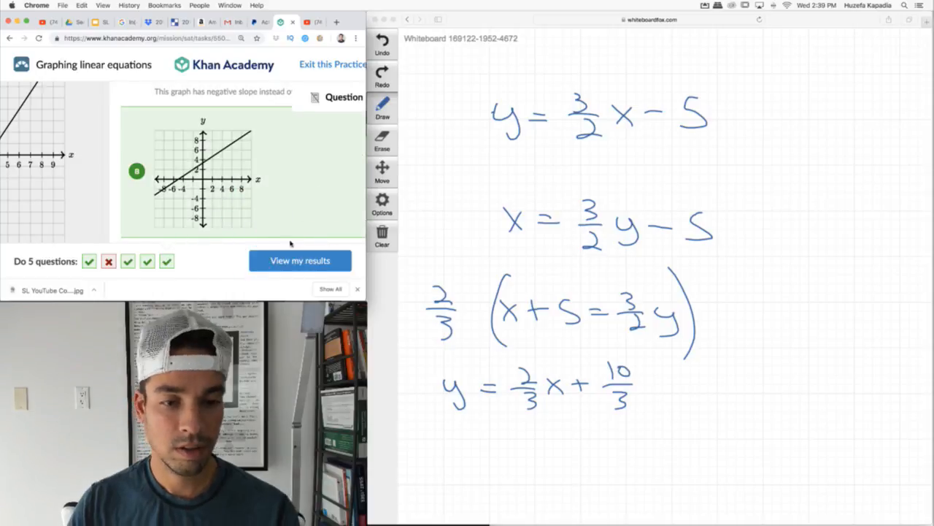